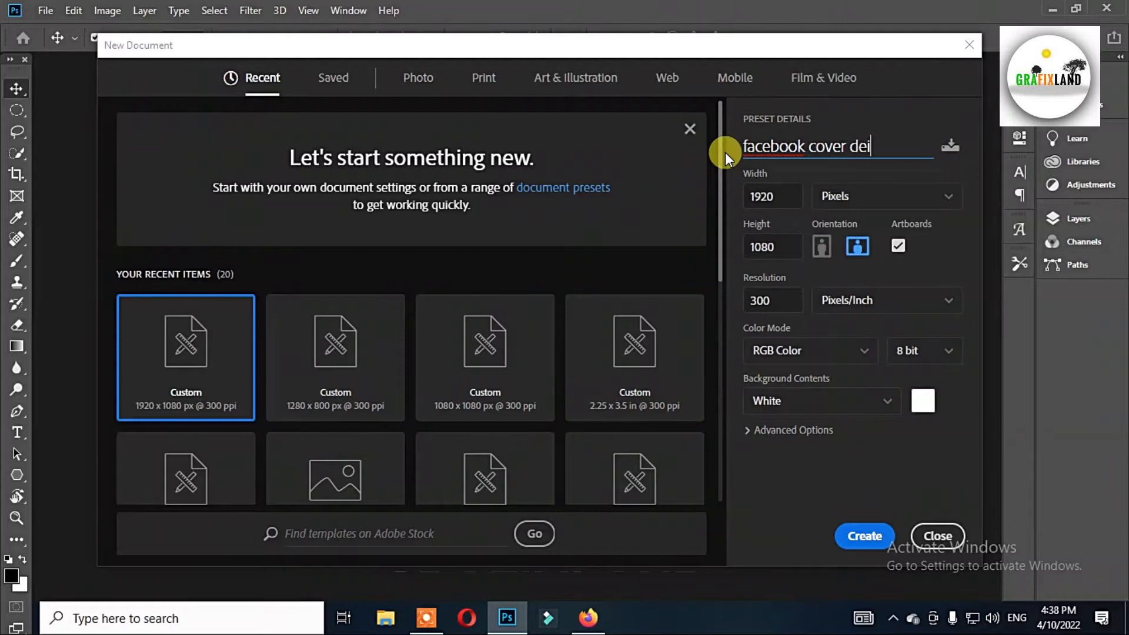
Name the new 1920 x 1080 px document "facebook cover design-photoshop tutorial" and create it
type("-")
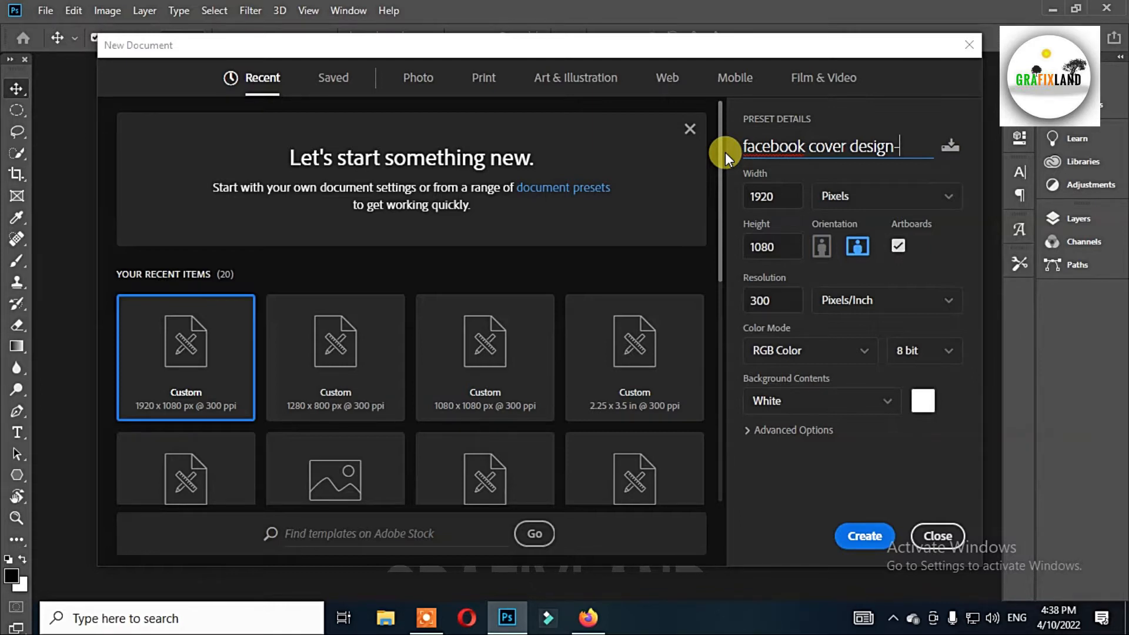
type("photoshop tutorial")
left_click(865, 536)
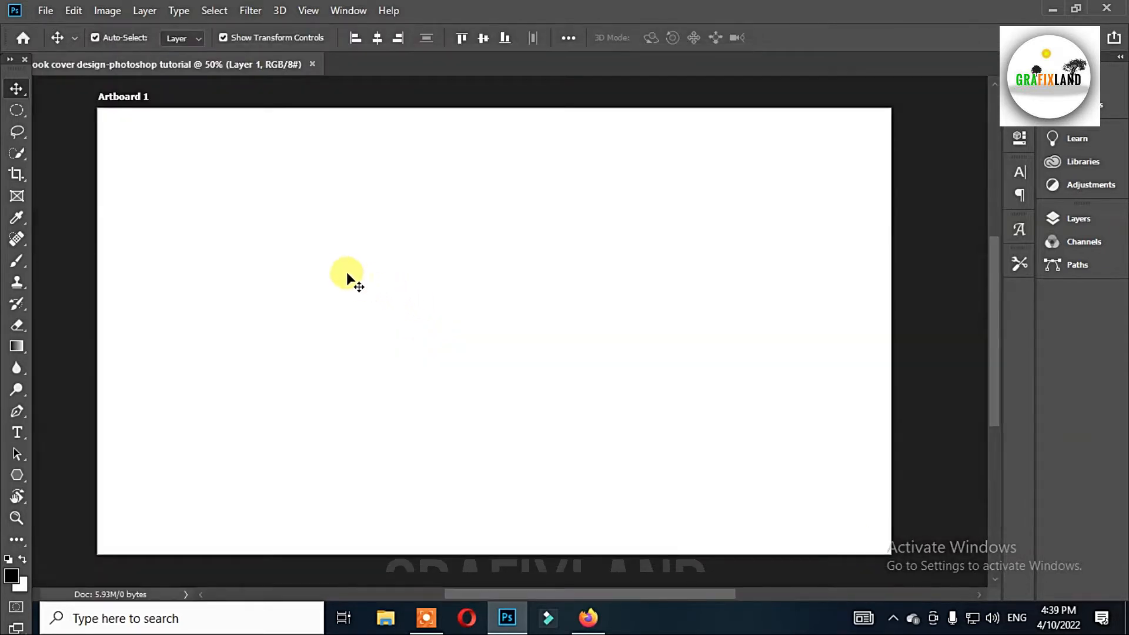
Draw a black circle overlapping the artboard's upper-right corner with the Ellipse tool
scroll(347, 276, "down", 1)
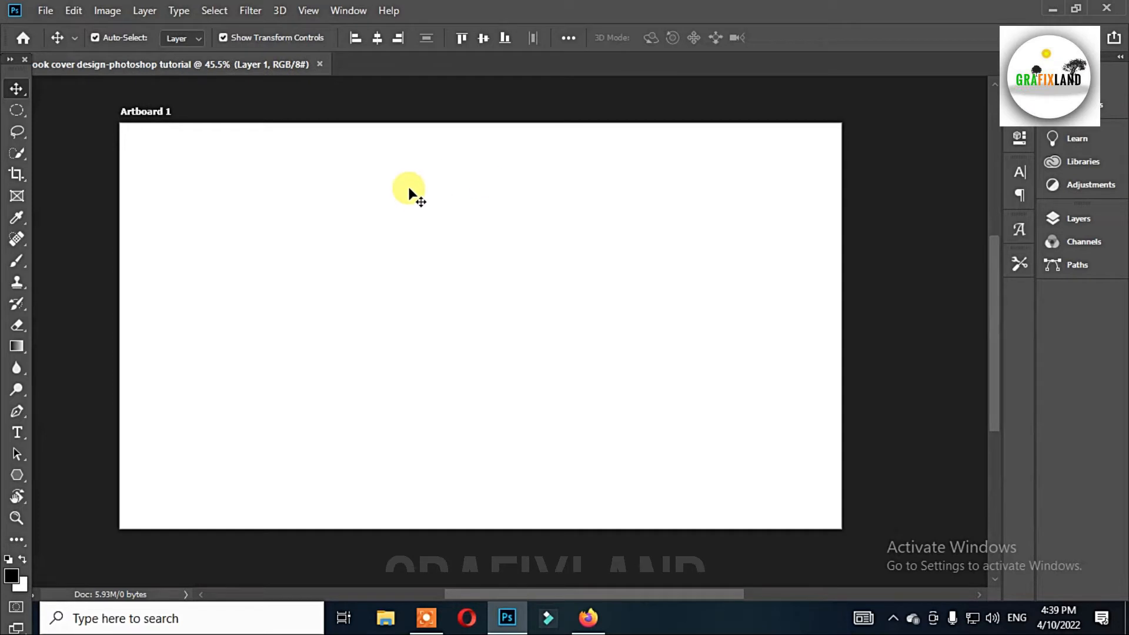
left_click(18, 475)
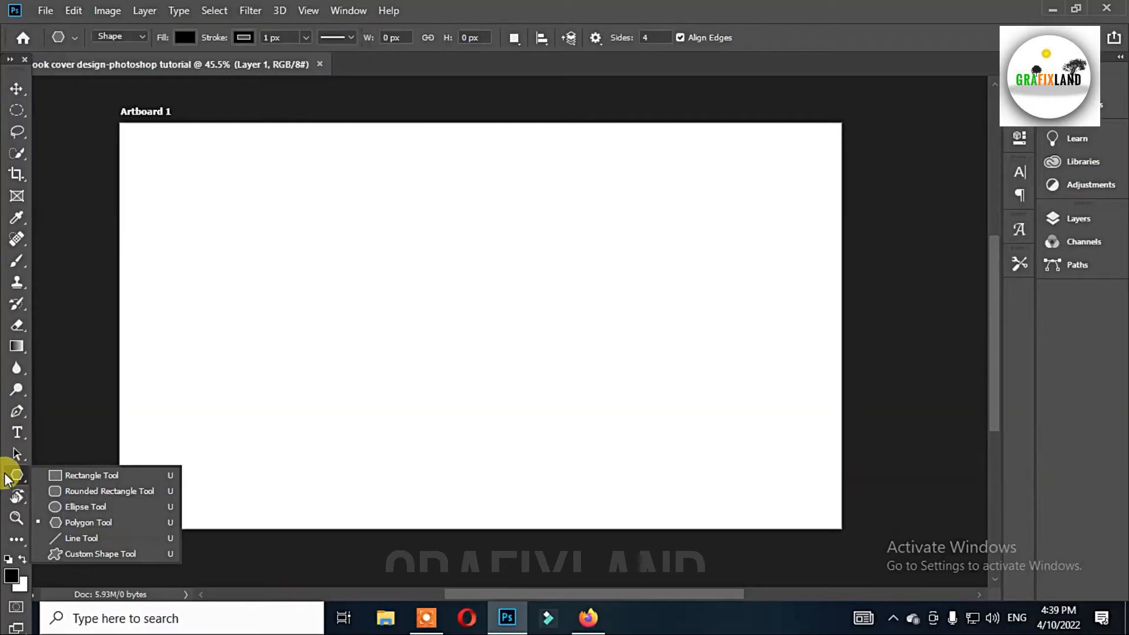
left_click(89, 506)
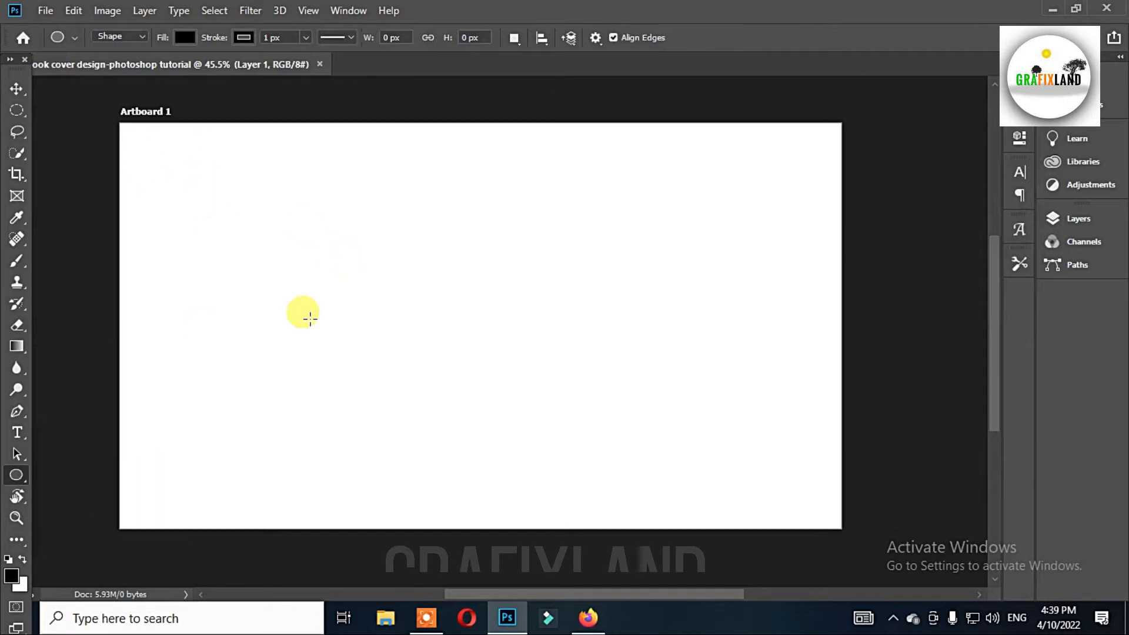
left_click_drag(748, 97, 877, 224)
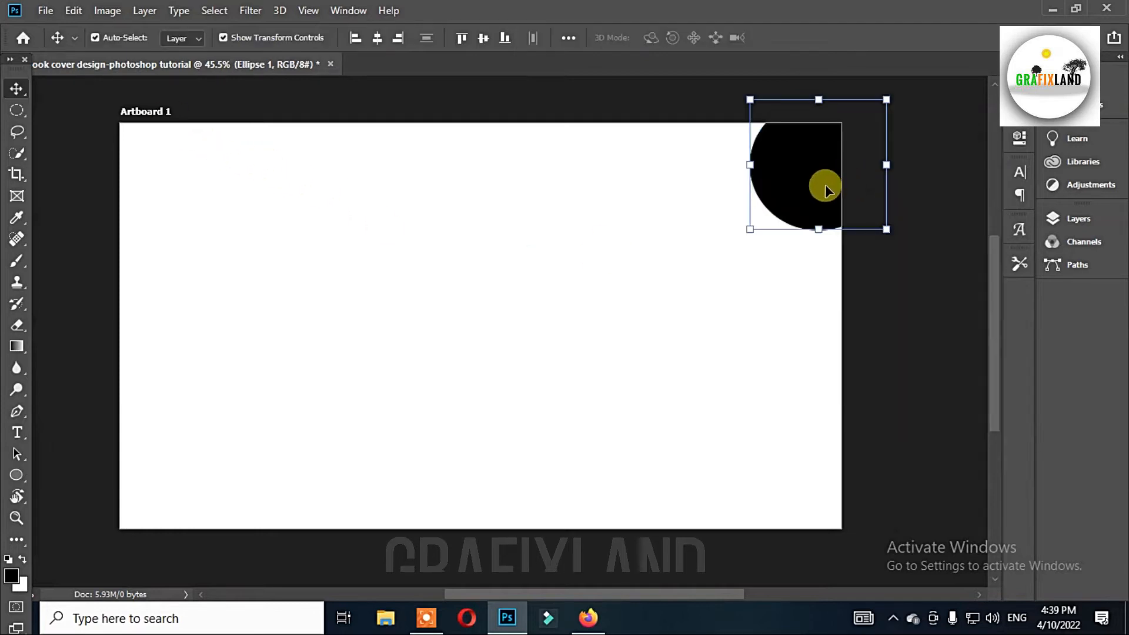
Duplicate the circle into the artboard's lower-left corner and enlarge it to run off both edges
left_click_drag(825, 186, 245, 373)
key("ctrl+t")
key("Return")
Shrink the original circle and tuck it into the artboard's upper-right corner
left_click(825, 192)
left_click_drag(886, 100, 847, 140)
left_click_drag(806, 176, 851, 123)
key("Return")
left_click(921, 218)
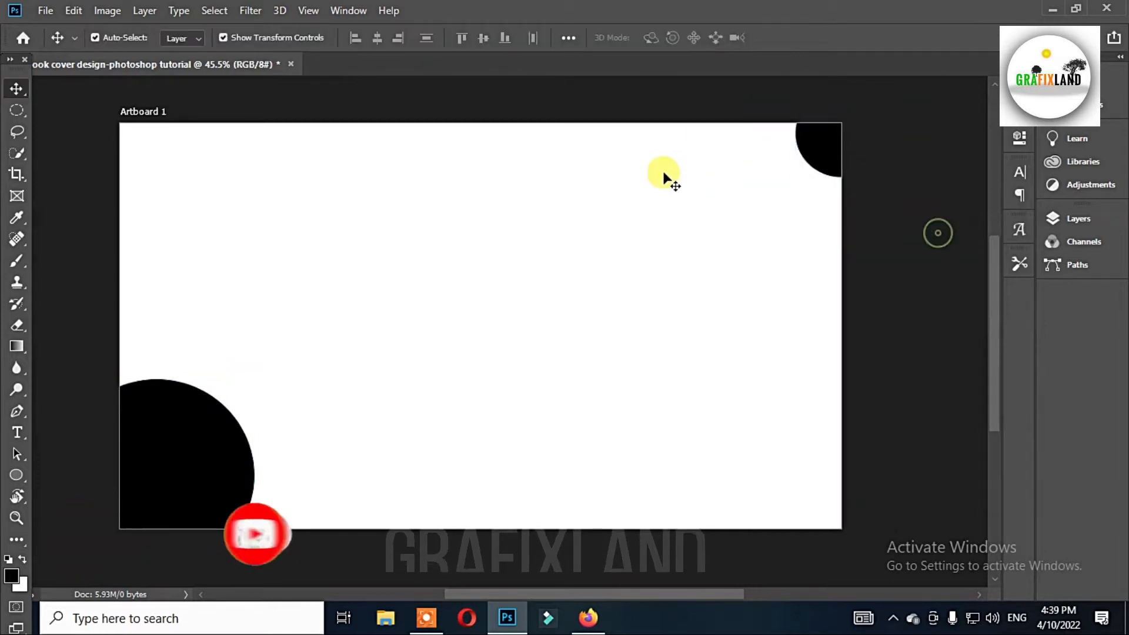
Draw a large black five-sided polygon on the artboard with the Polygon tool
scroll(715, 242, "down", 2)
left_click(24, 479)
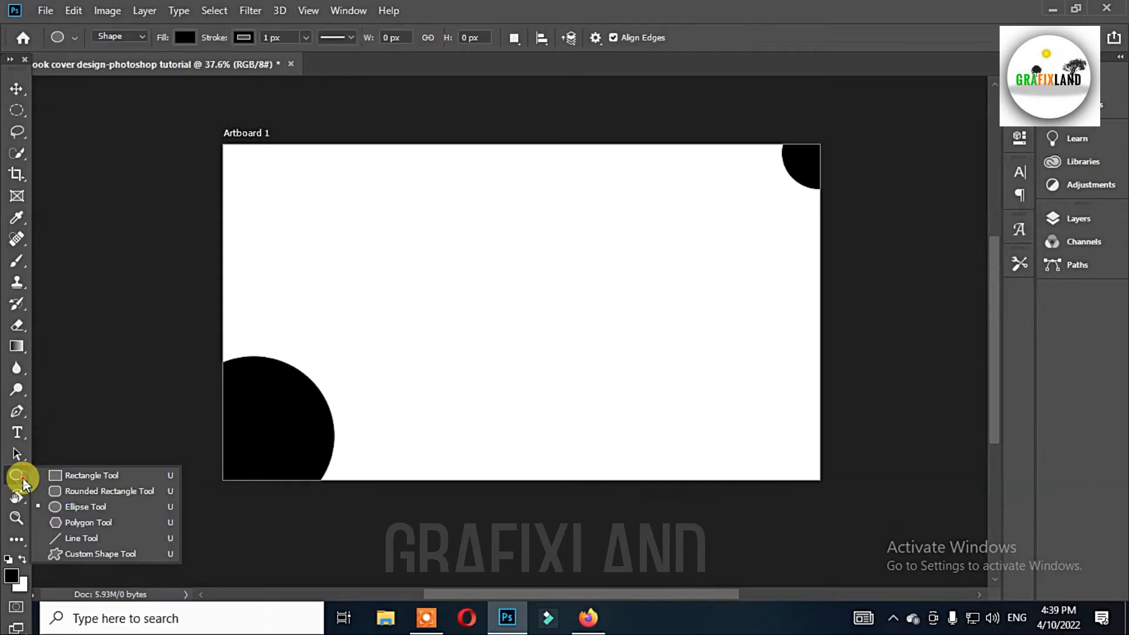
left_click(88, 523)
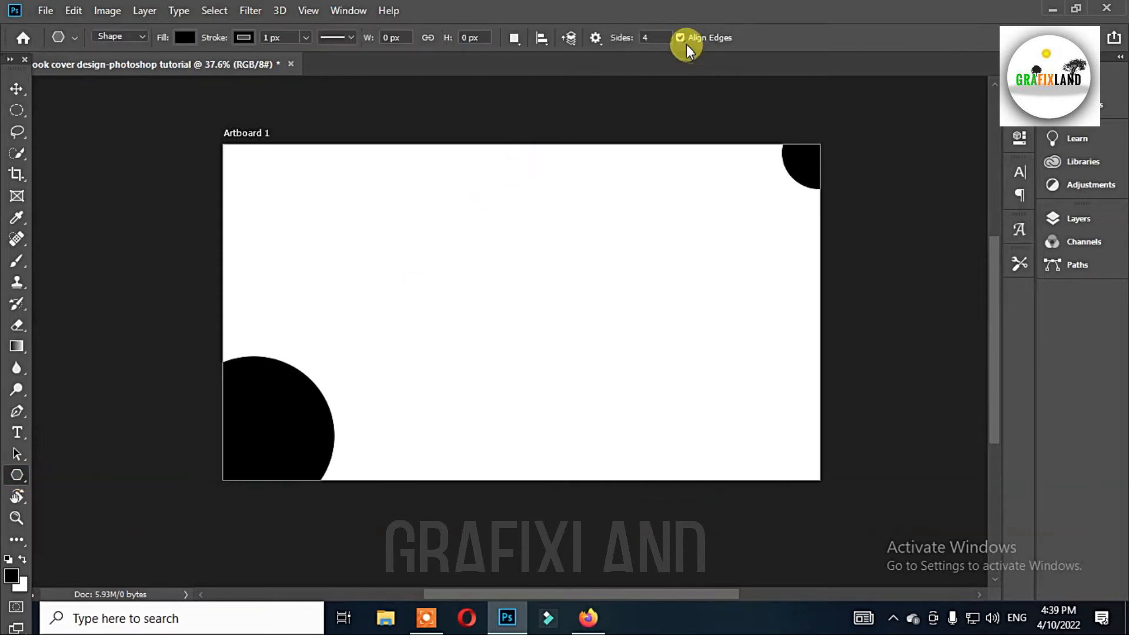
left_click(651, 37)
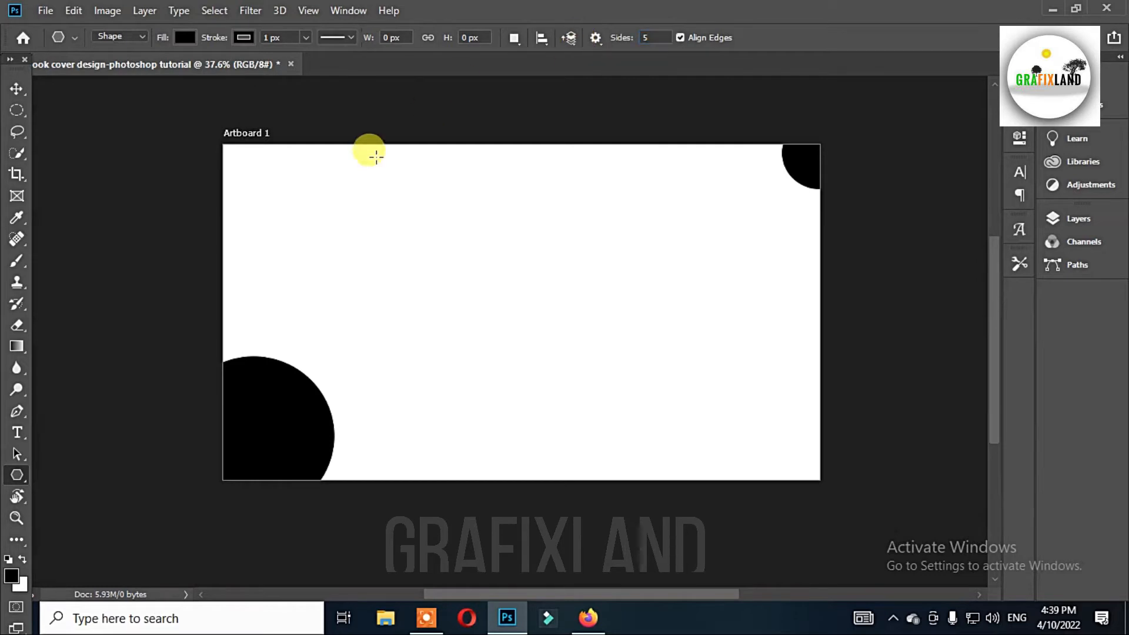
left_click_drag(360, 233, 564, 233)
Rotate the polygon and place it over the left third of the artboard, running past the left edge
left_click(16, 90)
left_click_drag(434, 250, 413, 364)
left_click_drag(558, 154, 277, 274)
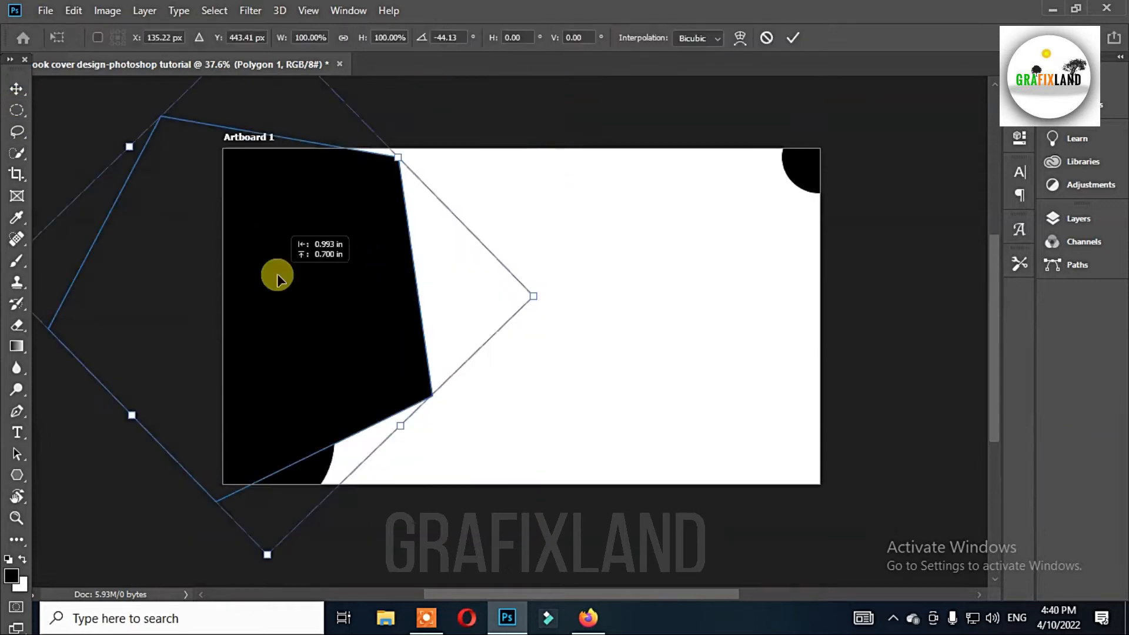
left_click(553, 126)
left_click_drag(368, 209, 361, 218)
left_click_drag(441, 116, 408, 417)
left_click_drag(360, 381, 362, 353)
key("Return")
Duplicate the polygon and recolour the lower Polygon 1 layer orange (#ff9600)
key("ctrl+j")
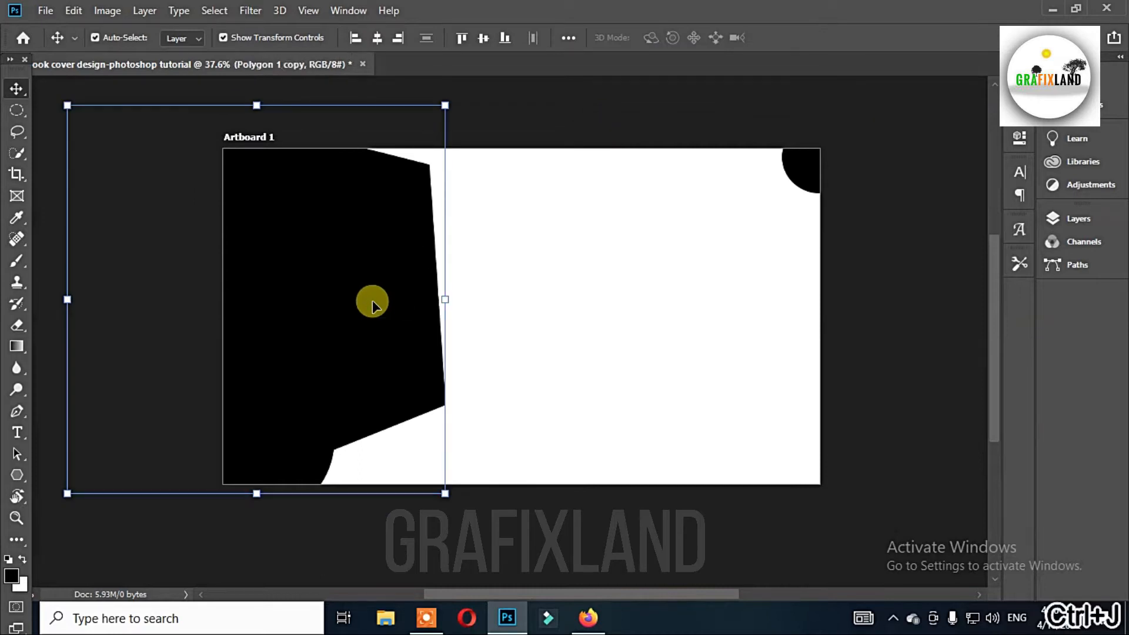
left_click(1071, 221)
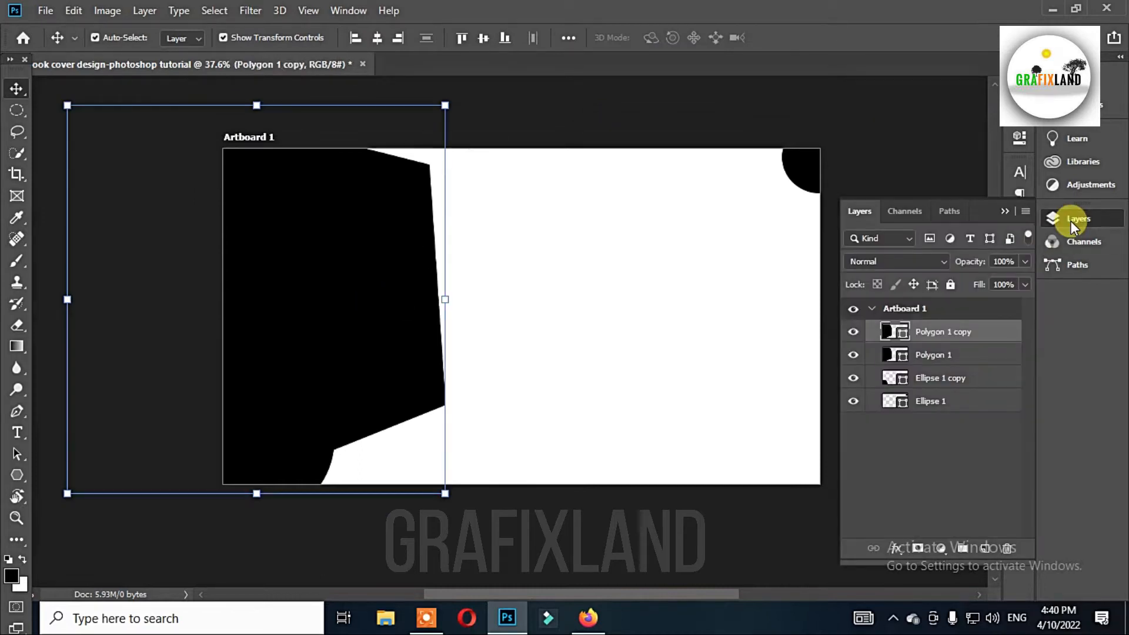
left_click(932, 355)
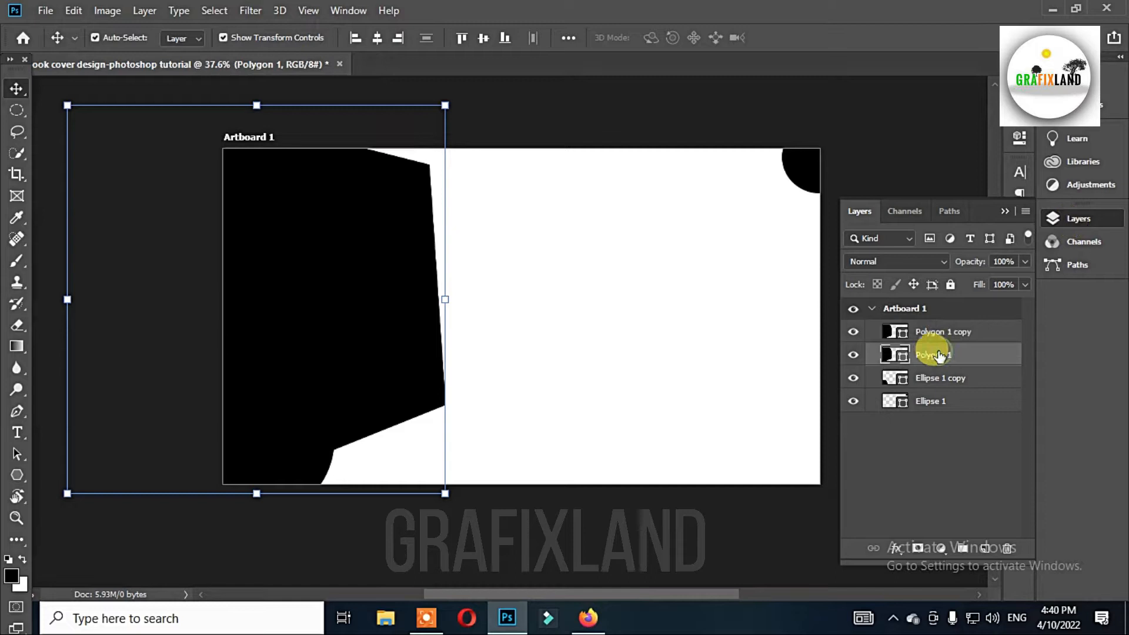
double_click(888, 357)
left_click(919, 487)
left_click_drag(882, 362, 920, 285)
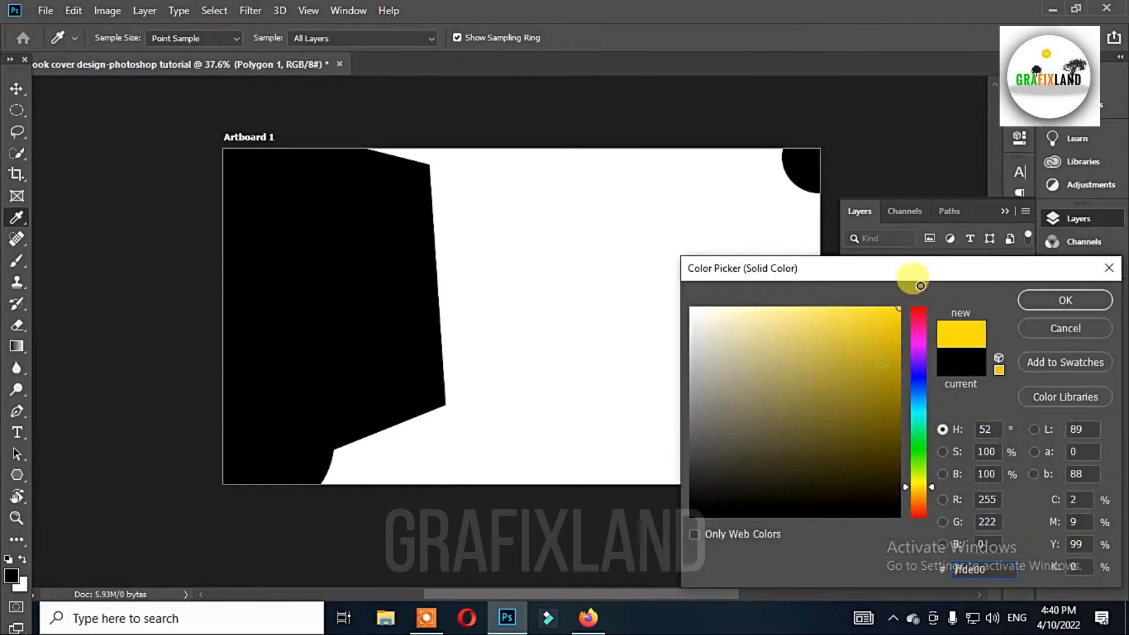
left_click(918, 497)
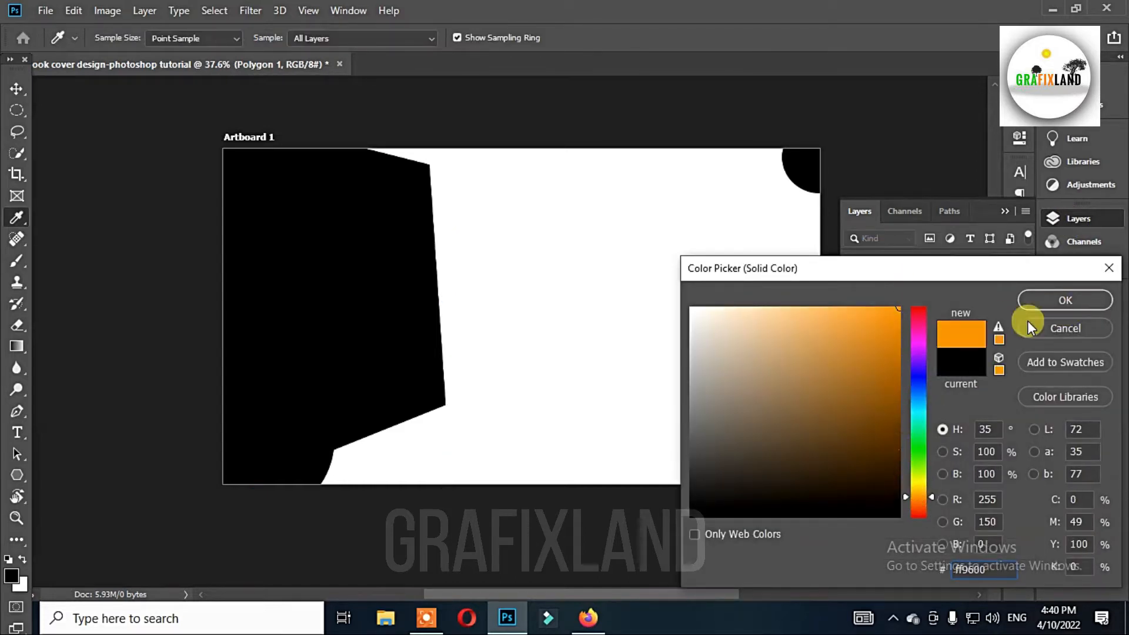
left_click(1065, 301)
Nudge the orange polygon slightly down and right to form a thin border along the black polygon's edges
key("v")
key("Down")
key("Down")
key("Down")
key("Down")
key("Down")
key("Right")
key("Right")
key("Right")
key("Right")
key("Right")
key("Right")
key("Right")
key("Right")
key("Right")
key("Right")
key("Right")
key("Down")
key("Down")
key("Down")
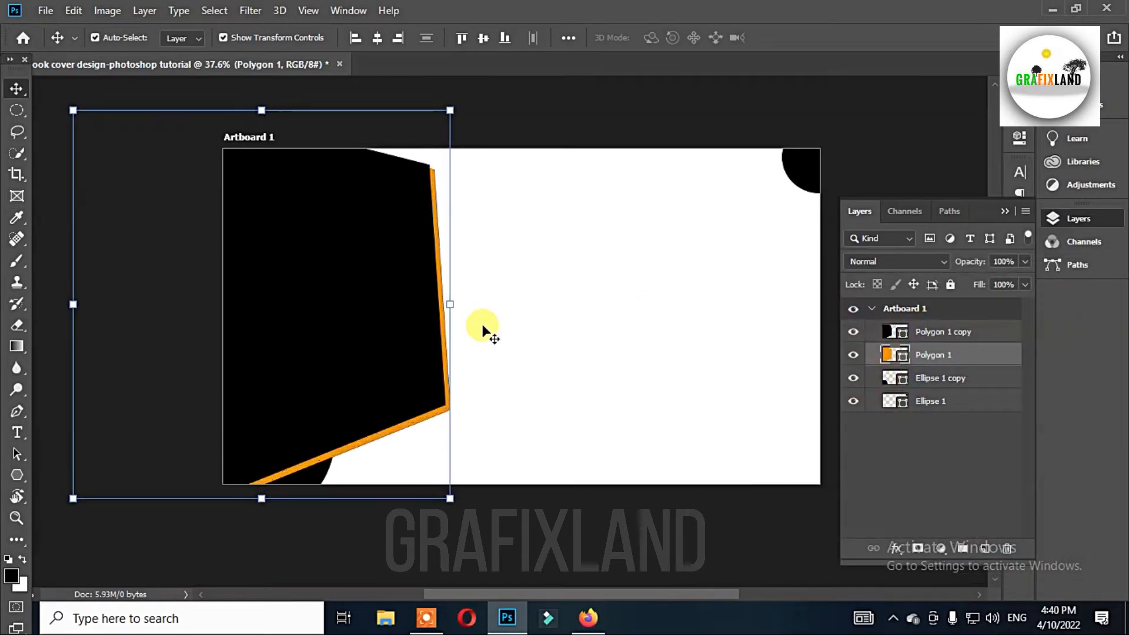
left_click(499, 113)
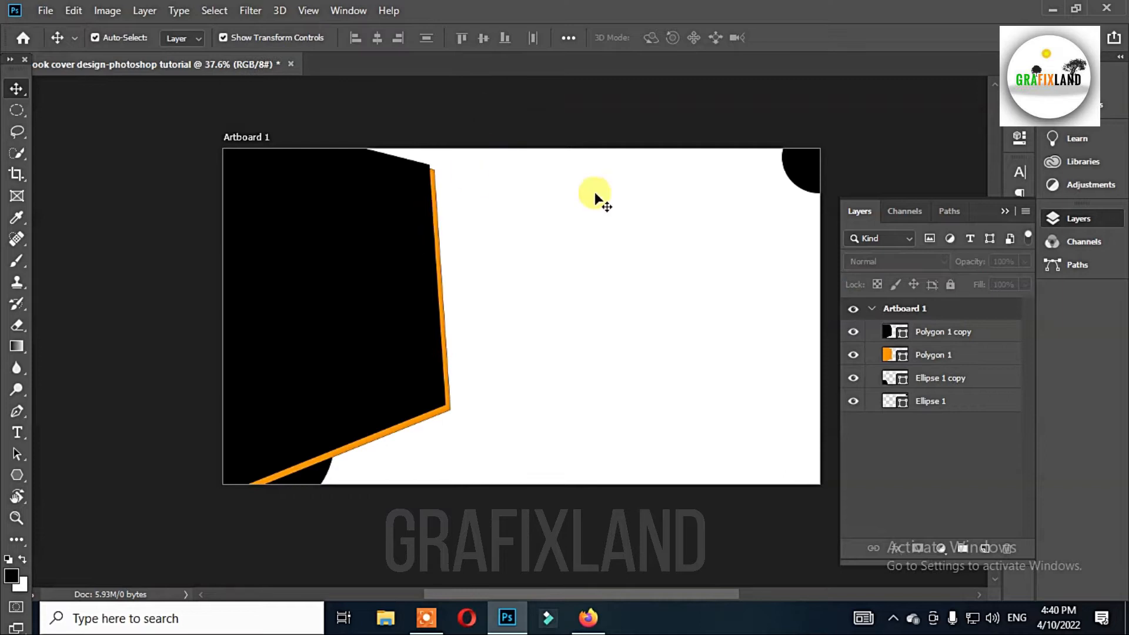
Draw a tall vertical rectangle about 135 x 1388 px, right of the polygon and extending past the artboard's top and bottom
left_click(16, 476)
left_click(91, 477)
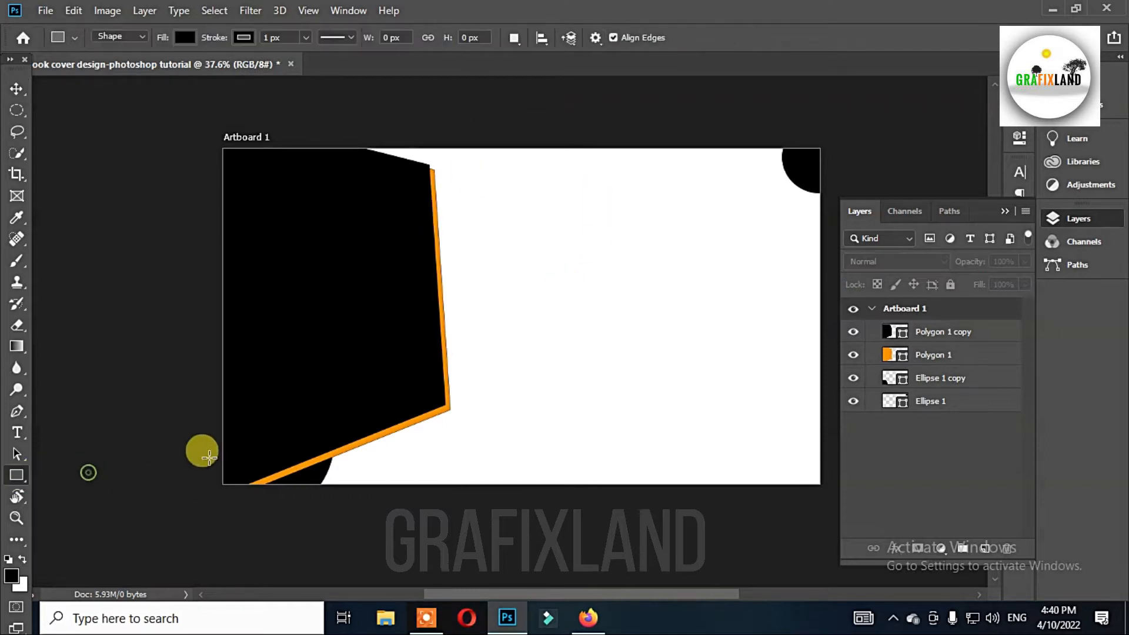
left_click_drag(551, 99, 596, 521)
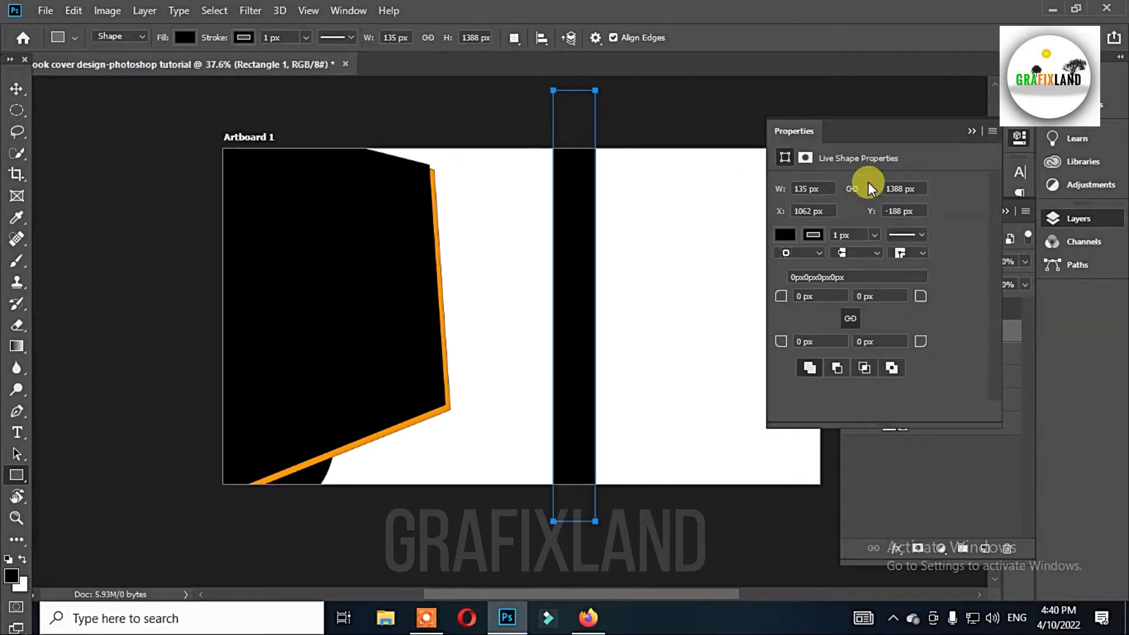
Fill the vertical rectangle with the polygon border's orange, #ff9600
left_click(786, 235)
left_click(919, 341)
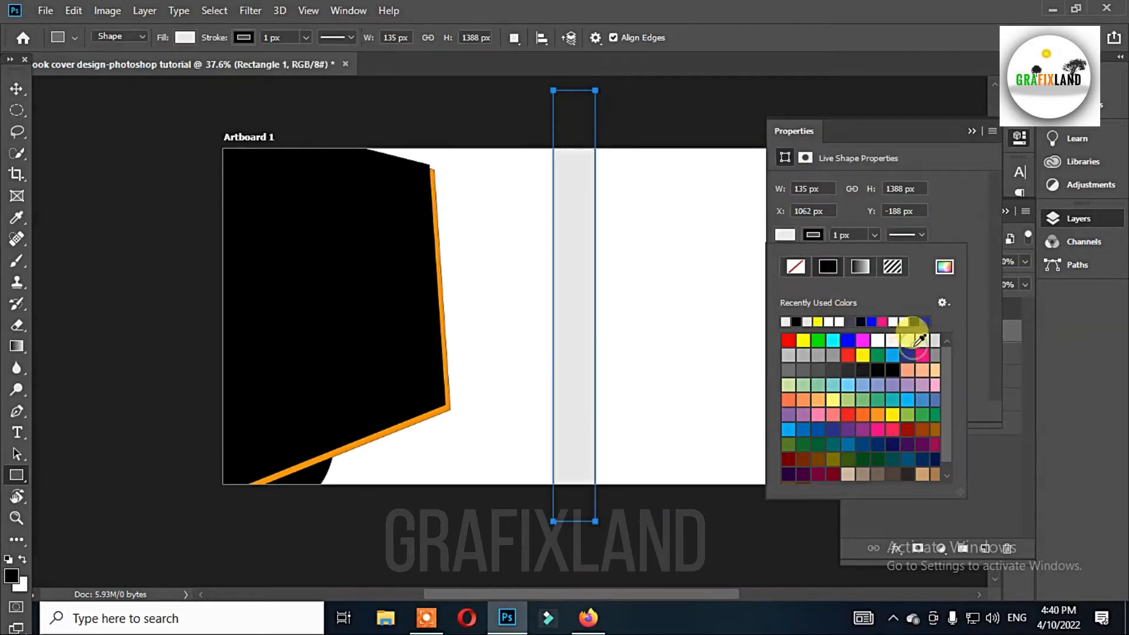
left_click(944, 266)
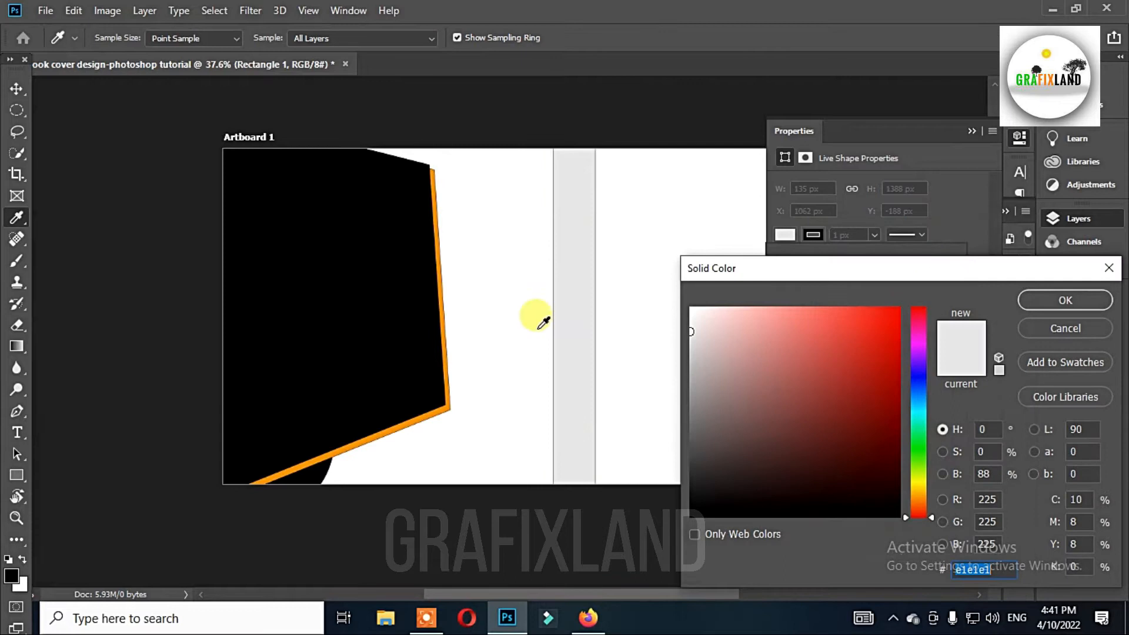
left_click(442, 304)
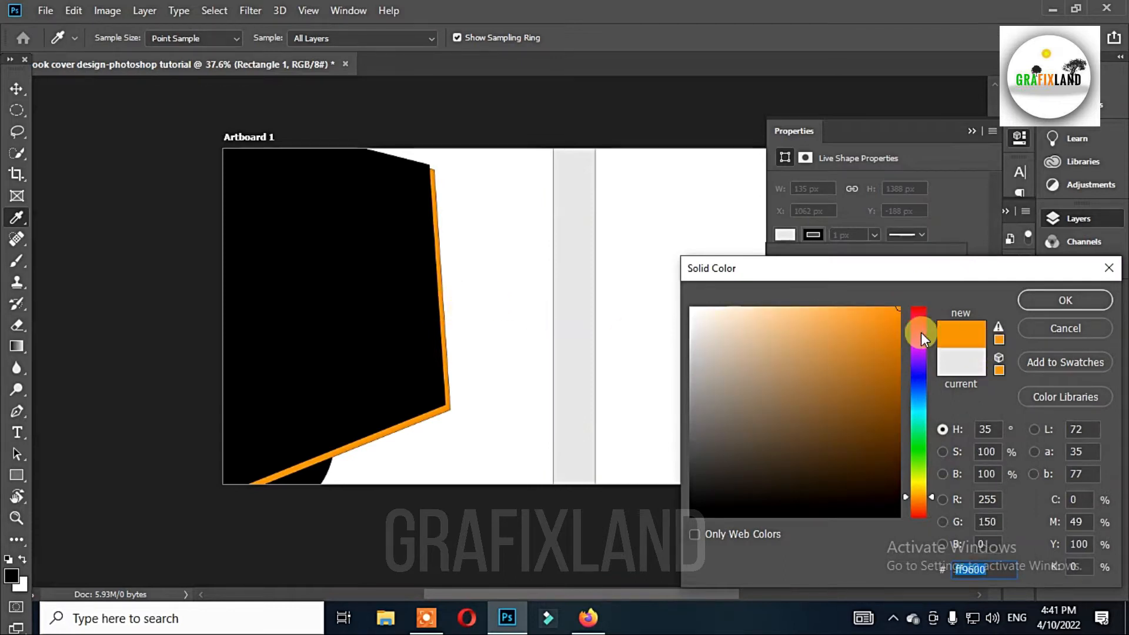
left_click(1058, 301)
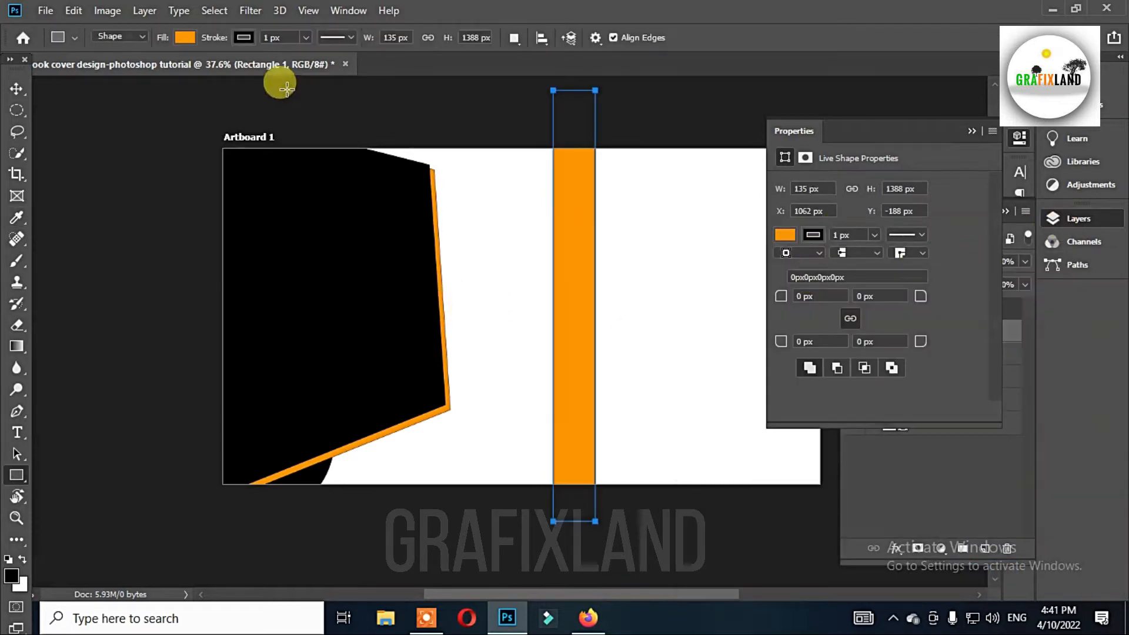
Tilt the orange bar diagonally across the polygon's right edge and move its layer beneath Polygon 1 copy
left_click(31, 88)
left_click_drag(605, 76, 709, 103)
left_click_drag(620, 179, 504, 204)
left_click_drag(547, 138, 570, 83)
key("Return")
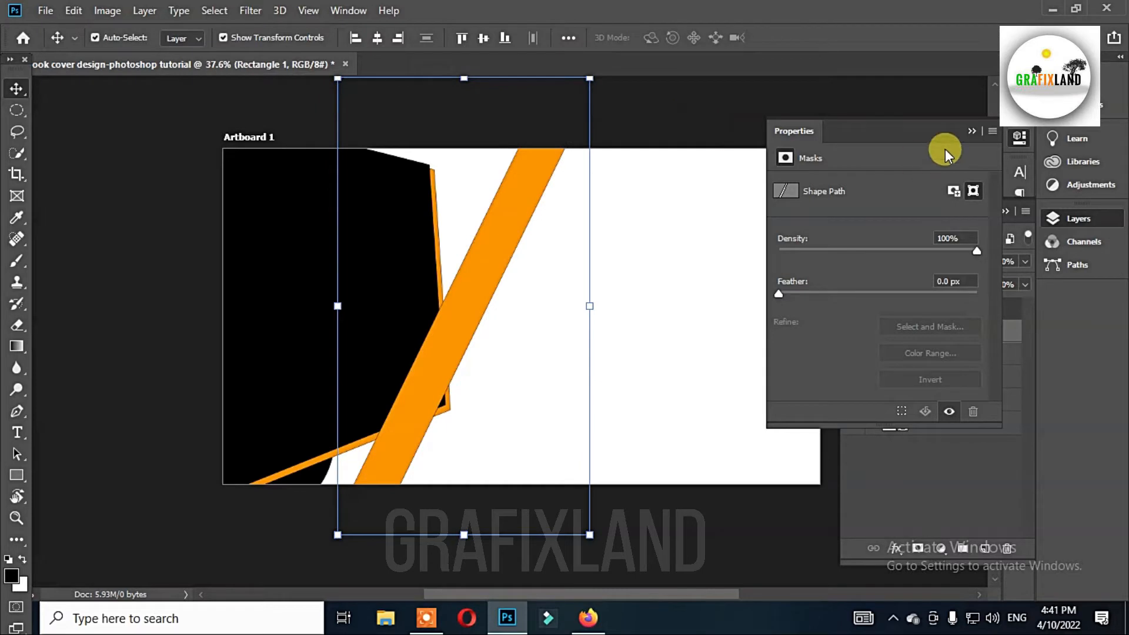
left_click(969, 131)
left_click_drag(892, 328, 926, 368)
Remove the diagonal bar's stroke and shift the bar slightly to the left
key("u")
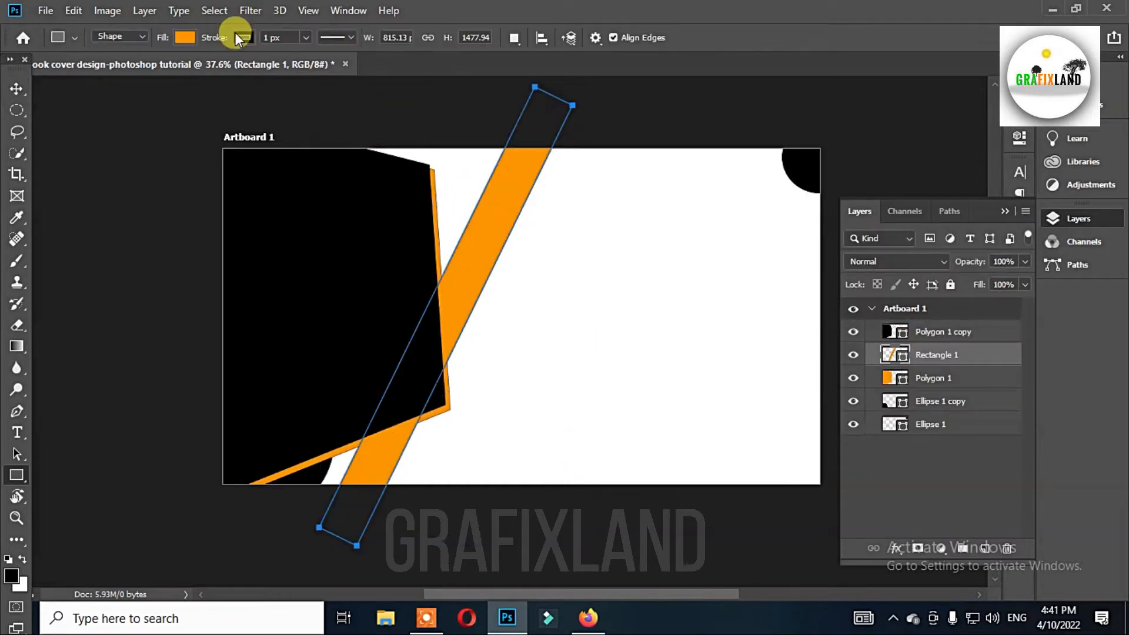
left_click(186, 37)
left_click(17, 88)
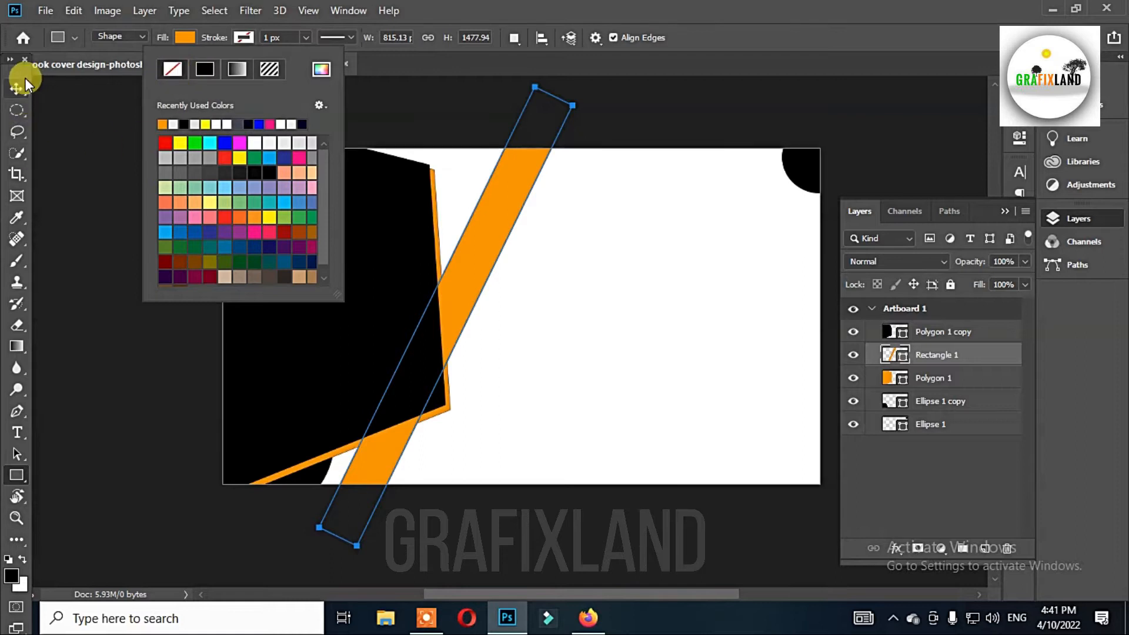
left_click_drag(486, 250, 475, 250)
left_click(450, 204)
Paste the copied photo of two women above Polygon 1 copy and enlarge it to cover the polygon
left_click(358, 262)
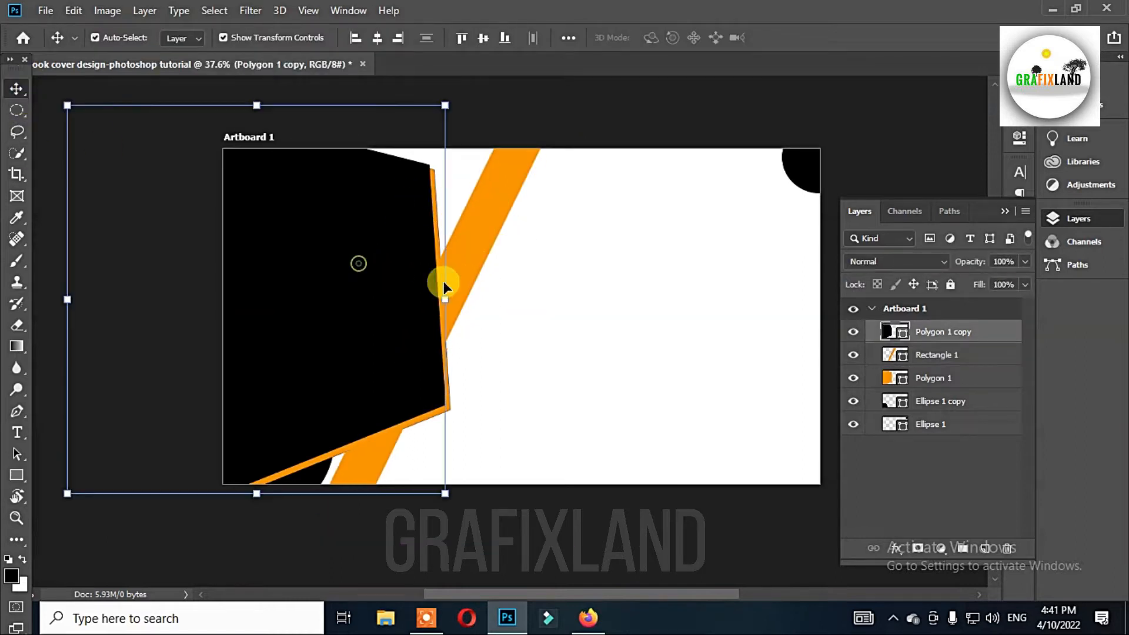
key("ctrl+v")
left_click_drag(537, 298, 317, 235)
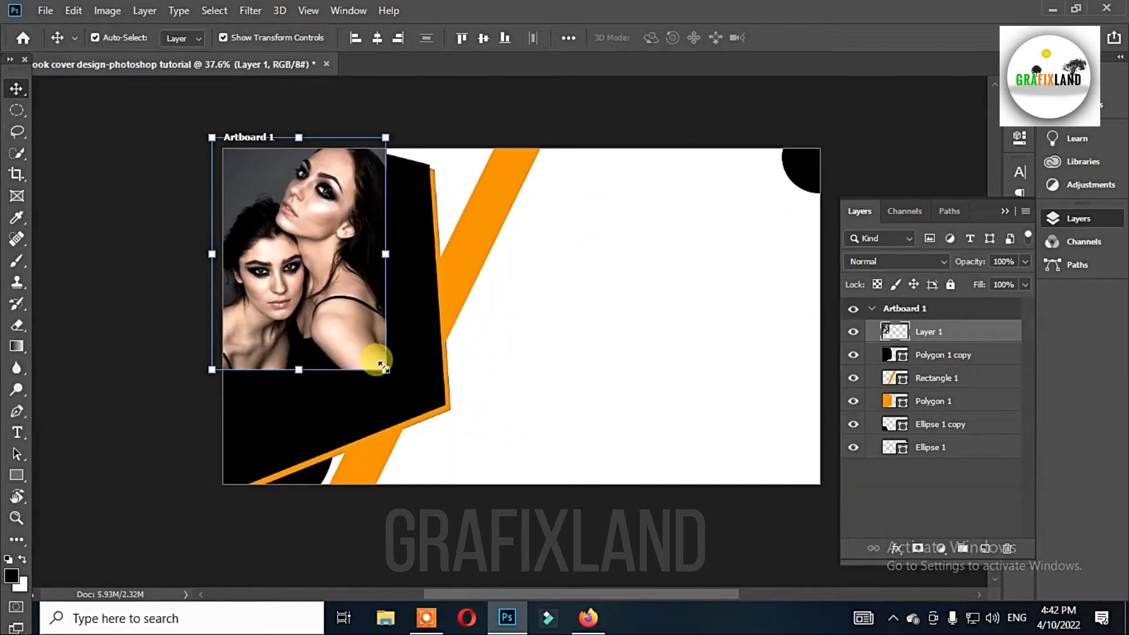
left_click_drag(388, 131, 446, 136)
key("Return")
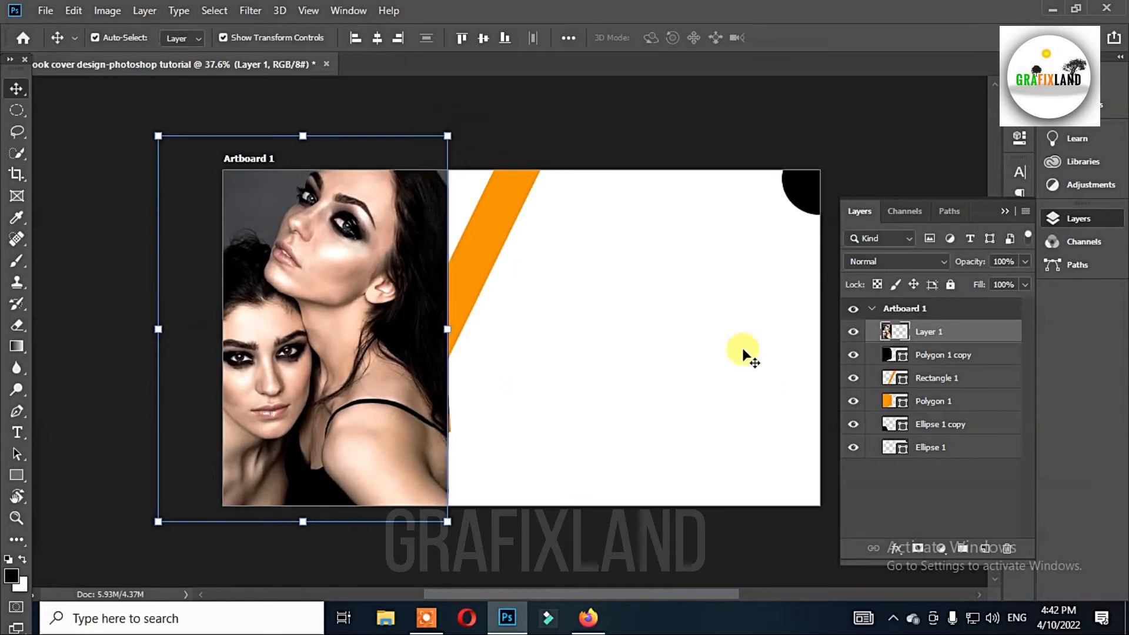
Clip the photo to the polygon beneath it and reposition it so both faces sit inside the shape
left_click(951, 338, "alt")
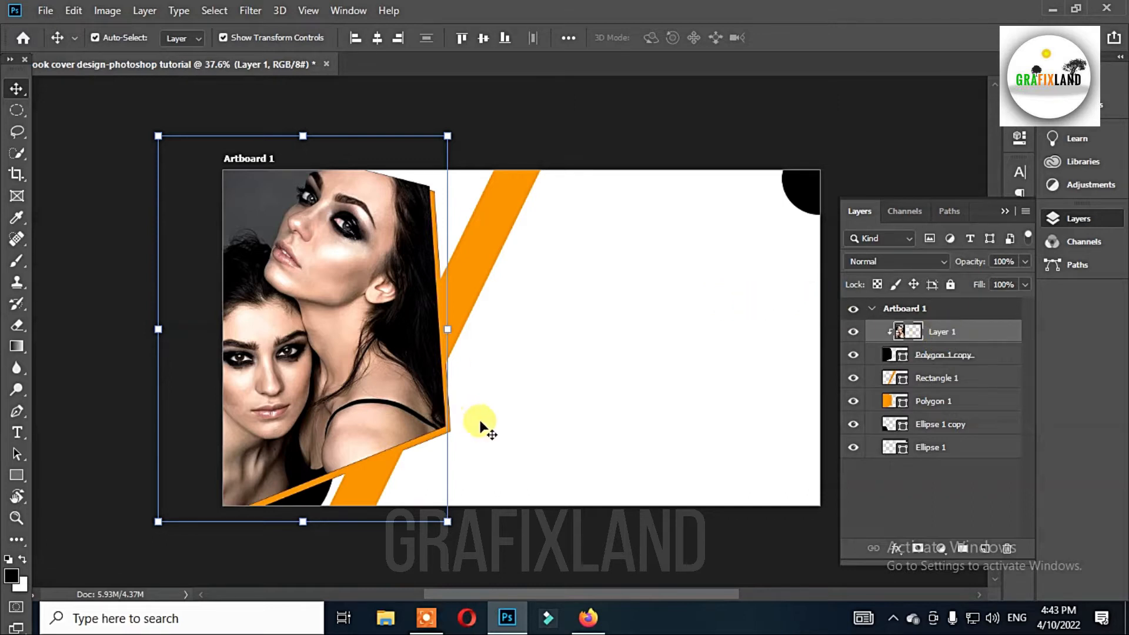
left_click_drag(387, 384, 402, 356)
left_click_drag(341, 405, 361, 424)
left_click(111, 428)
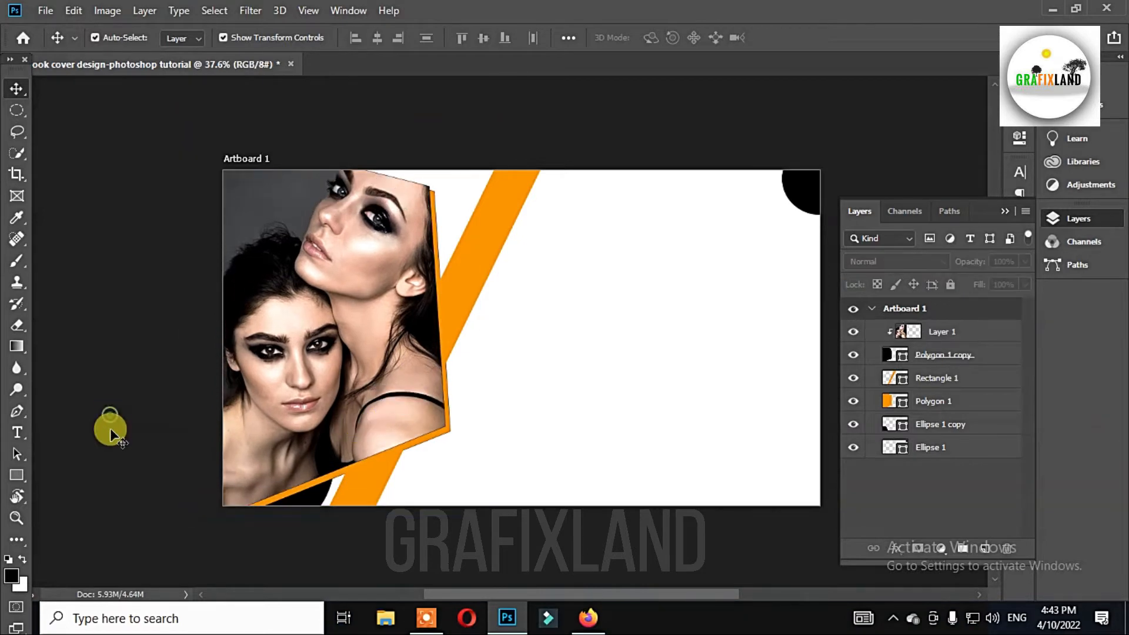
Draw a black horizontal rectangle across the full width of the artboard's bottom edge
left_click(23, 474)
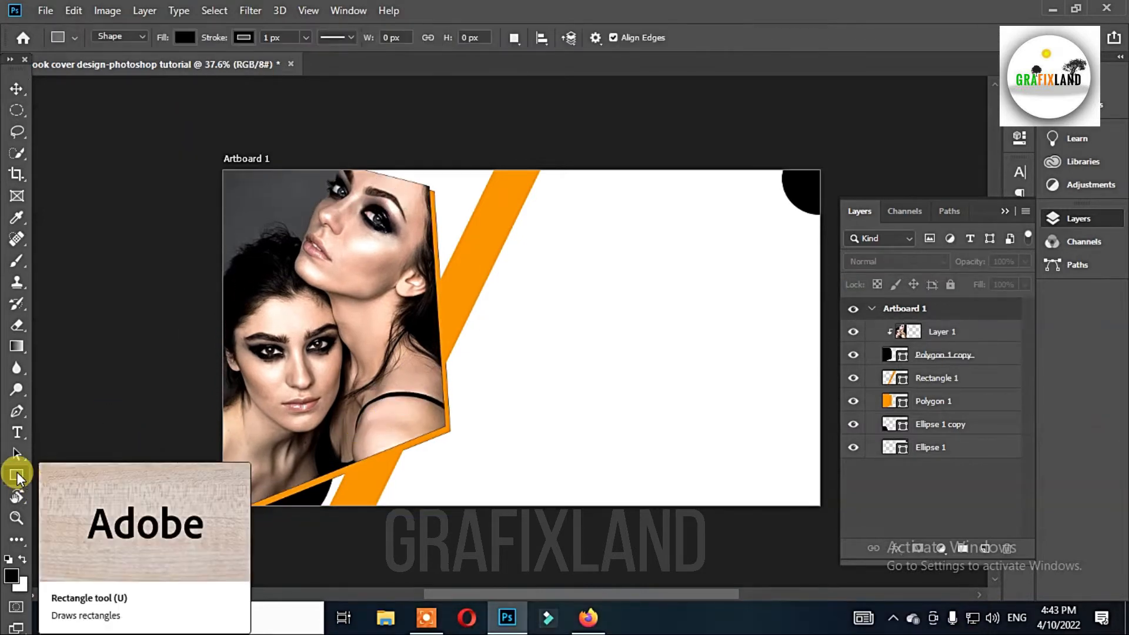
left_click_drag(145, 447, 832, 517)
key("v")
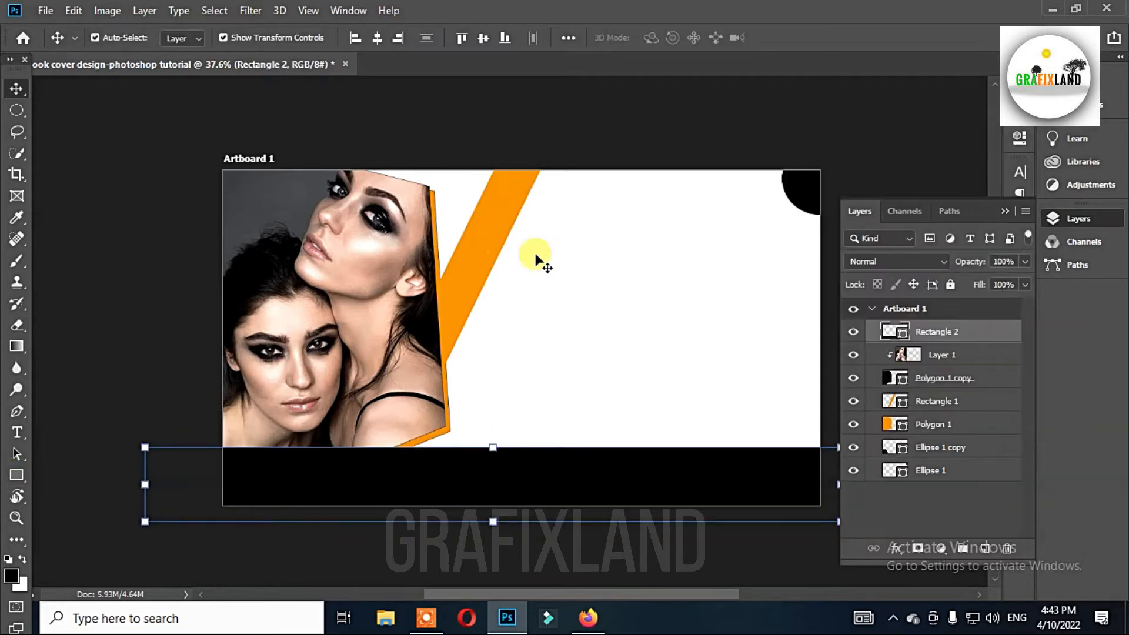
Change the bottom rectangle's fill color from the layer to a light gray
double_click(887, 330)
left_click(581, 281)
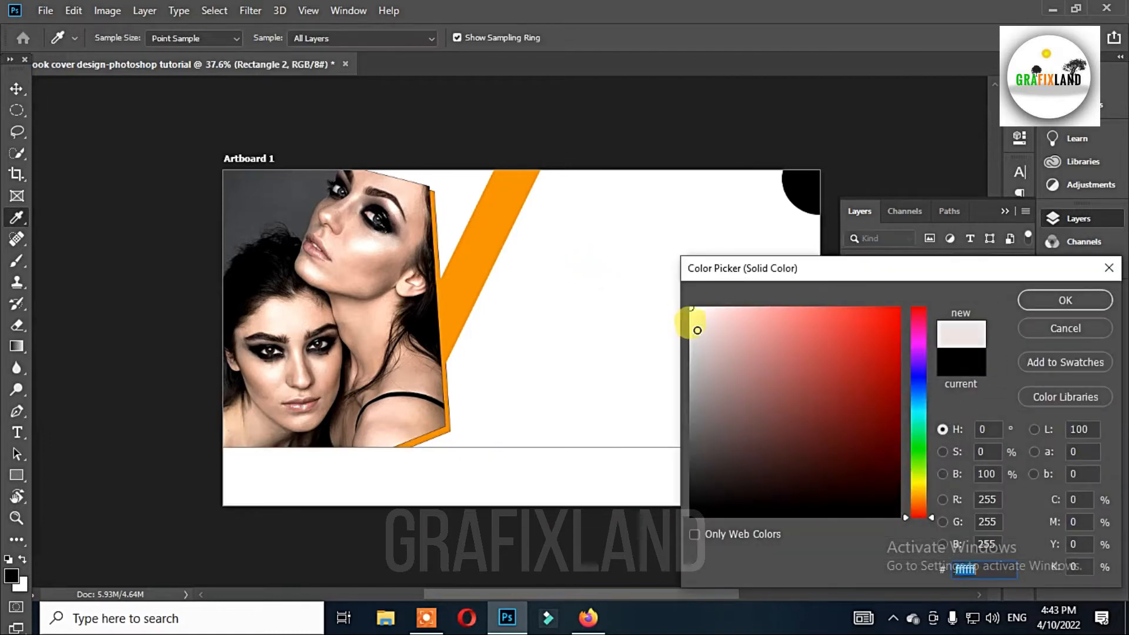
left_click(689, 344)
left_click(1089, 300)
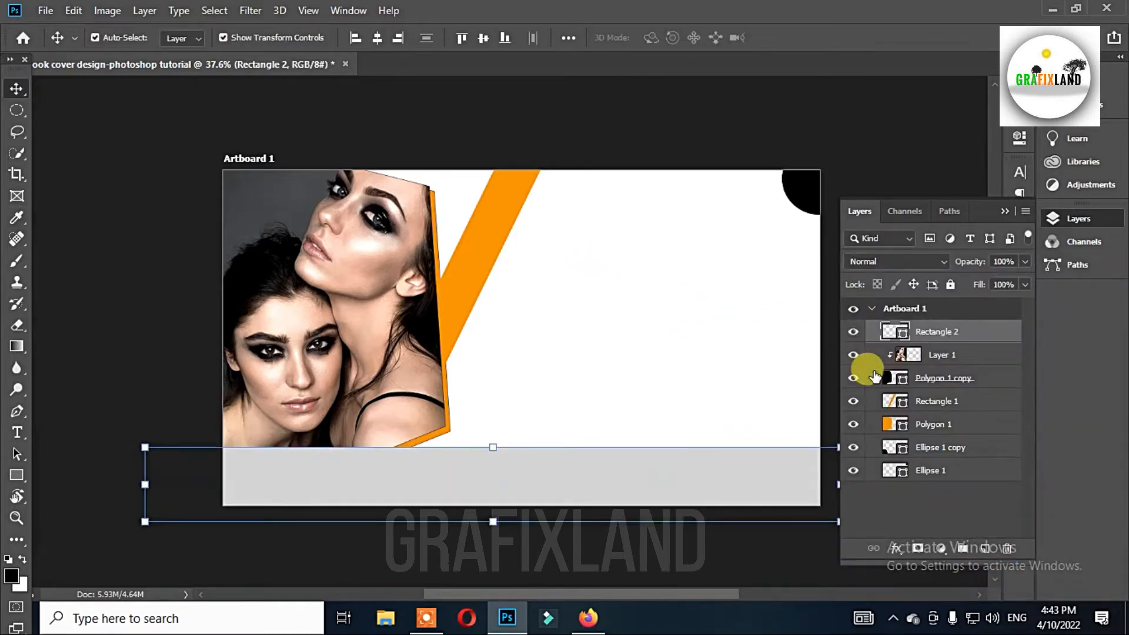
Add a Pattern Overlay to the bottom rectangle, raising the pattern's opacity and setting its scale to 149%
left_click(895, 550)
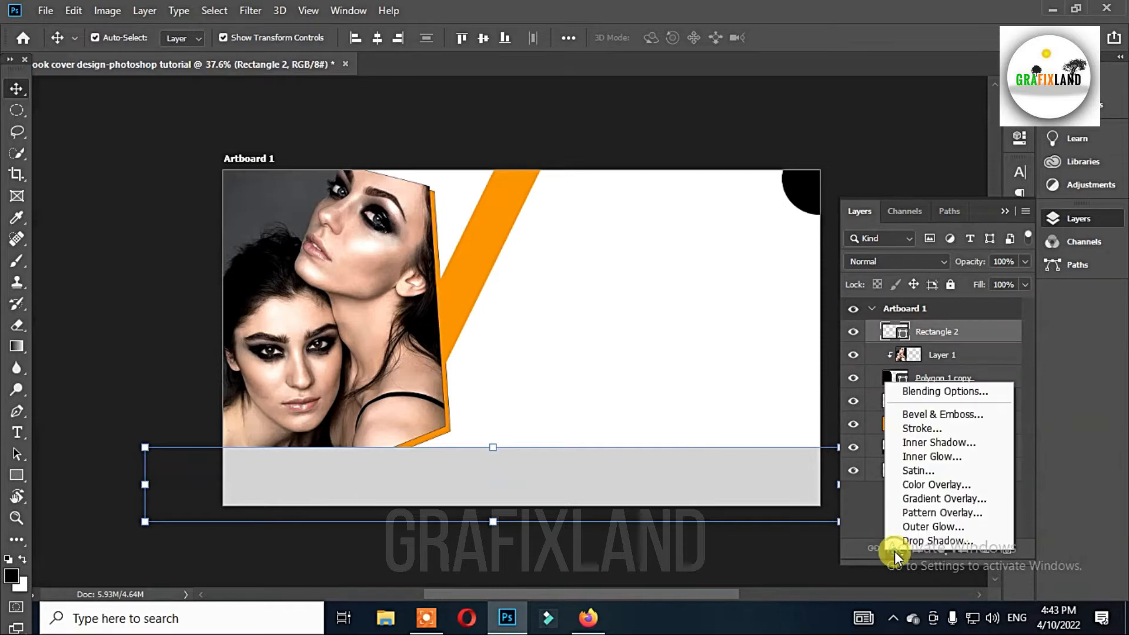
left_click(918, 513)
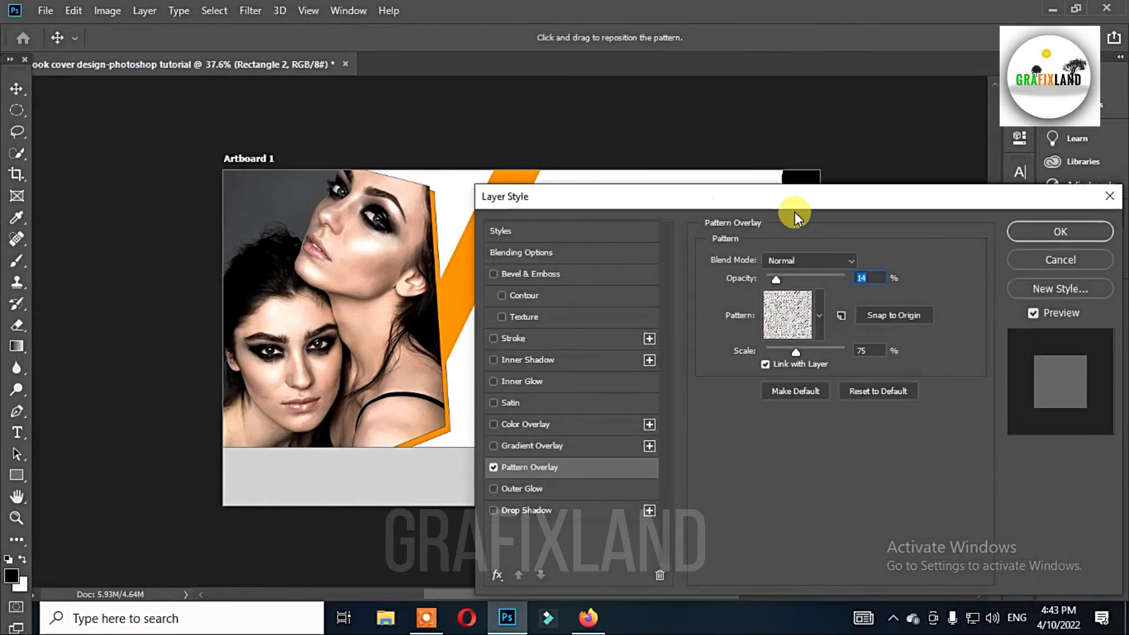
left_click_drag(821, 207, 885, 85)
left_click_drag(846, 167, 873, 169)
mouse_move(865, 239)
left_mouse_down()
mouse_move(890, 241)
mouse_move(878, 242)
left_mouse_up()
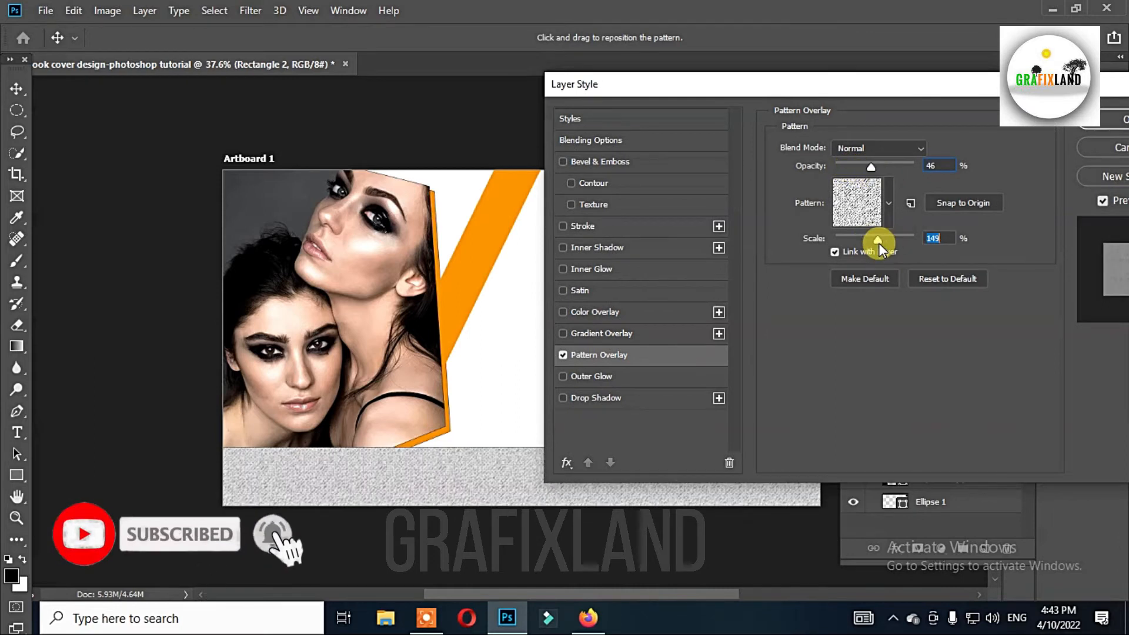
mouse_move(871, 168)
left_mouse_down()
mouse_move(898, 167)
mouse_move(874, 168)
left_mouse_up()
left_click(1118, 119)
left_click_drag(163, 245, 410, 304)
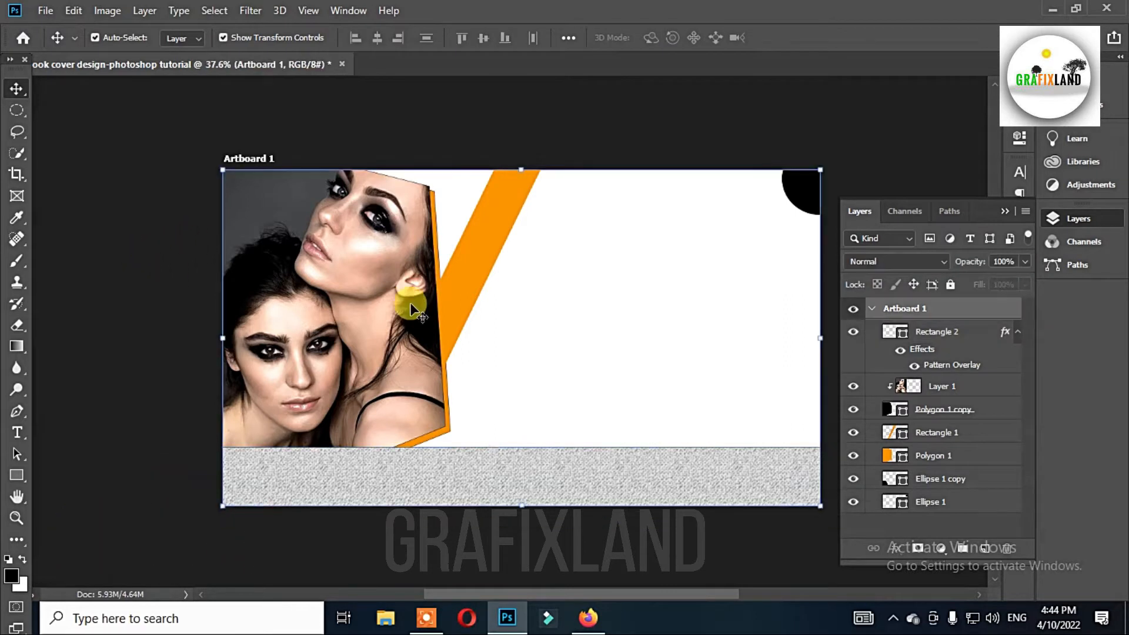
Duplicate the diagonal orange bar onto the artboard's right side and enlarge the copy to roughly twice its size
scroll(380, 180, "down", 2)
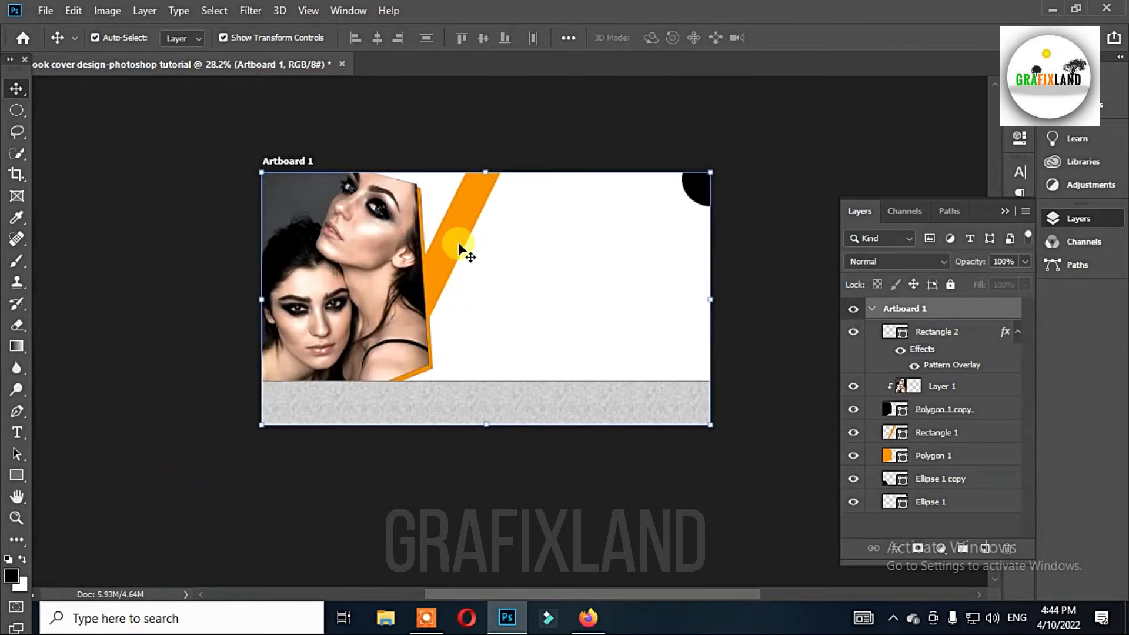
key("ctrl+z")
left_click(460, 214)
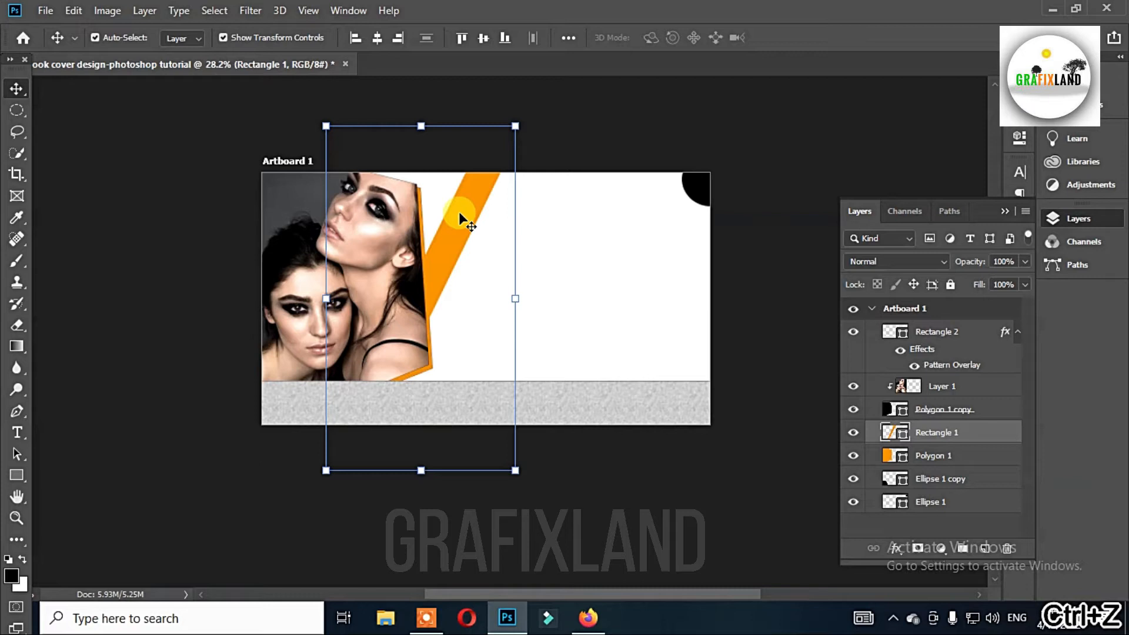
left_click_drag(460, 213, 679, 223)
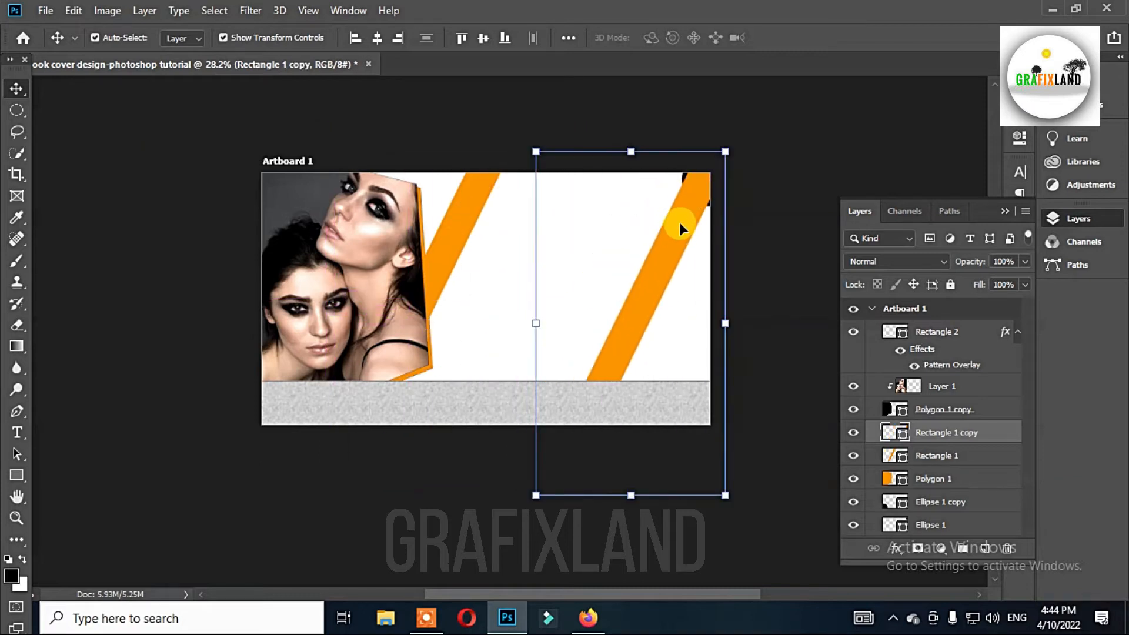
left_click_drag(725, 151, 820, 314)
key("Return")
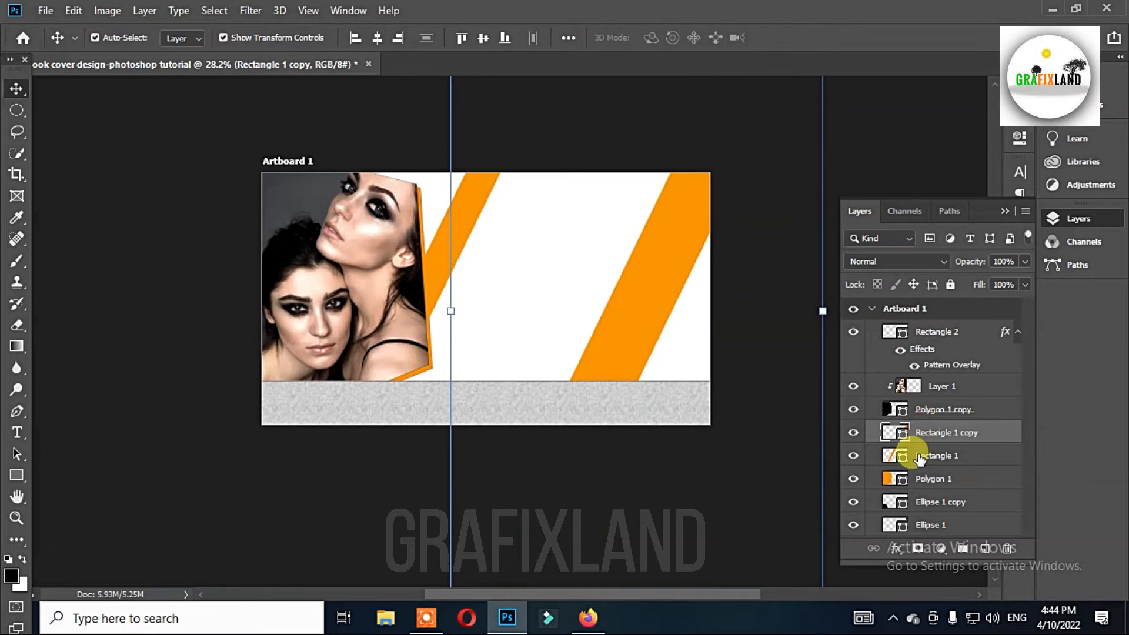
Move the Ellipse 1 layer above Rectangle 1 copy and lower its fill to make the corner circle translucent
left_click_drag(925, 520, 936, 425)
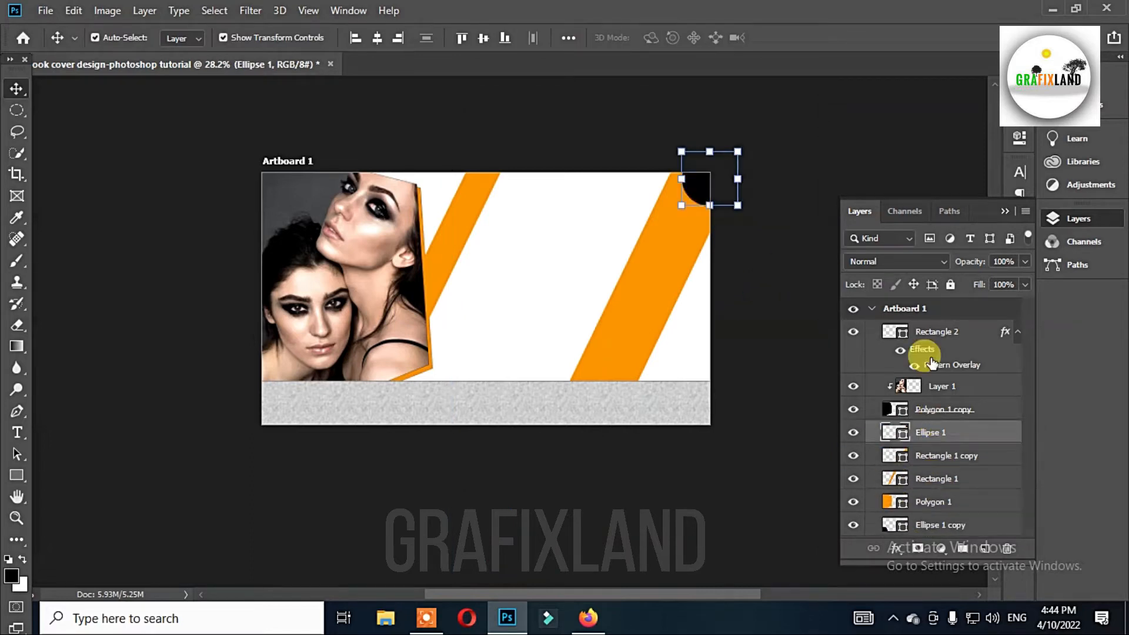
left_click(1027, 284)
left_click_drag(1022, 300, 979, 305)
Lower the fill of the enlarged diagonal bar to turn it into a pale orange tint
left_click(694, 263)
left_click(1023, 286)
left_click(771, 249)
scroll(675, 224, "down", 2)
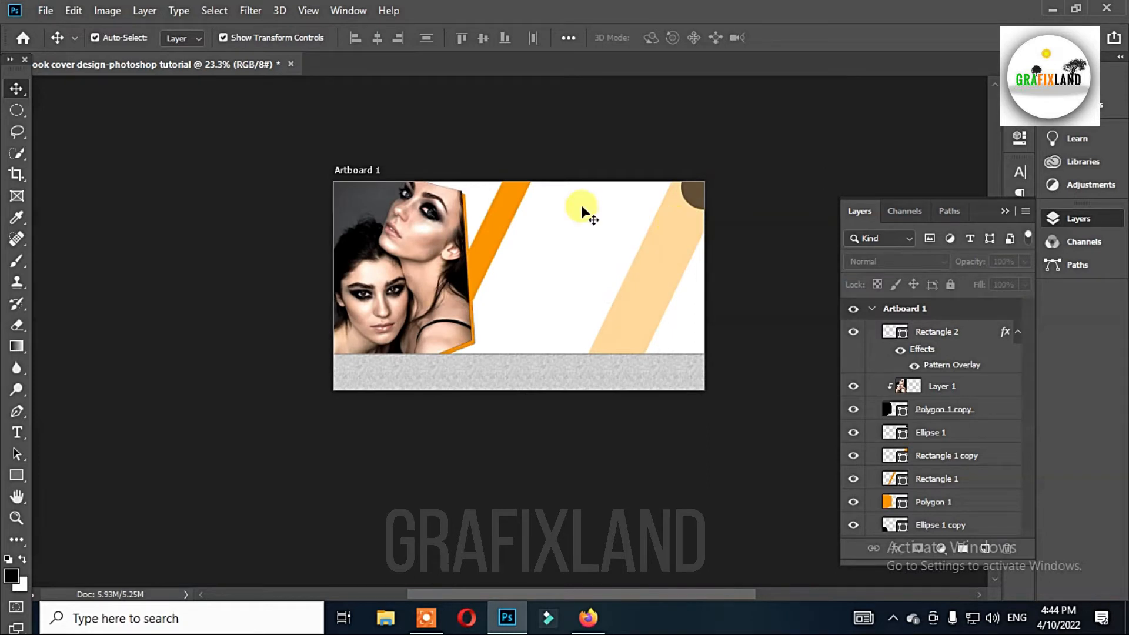
Add the orange title "NIMS FASHION" in Helvetica LT Std Bold Oblique at 28.12 pt beside the photo
left_click(19, 434)
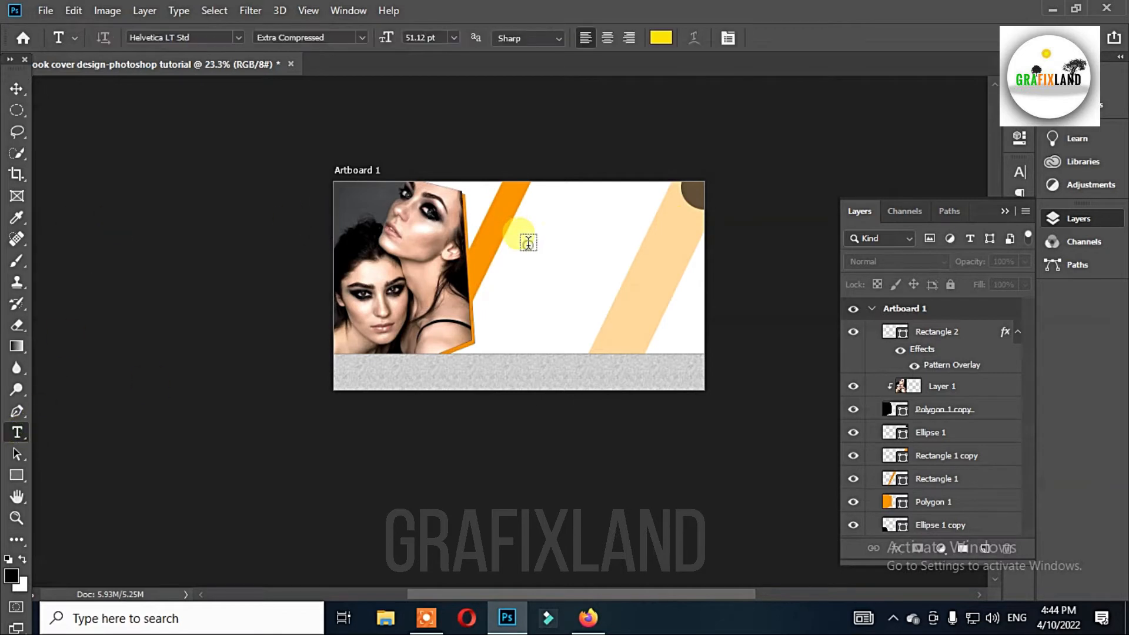
left_click(528, 245)
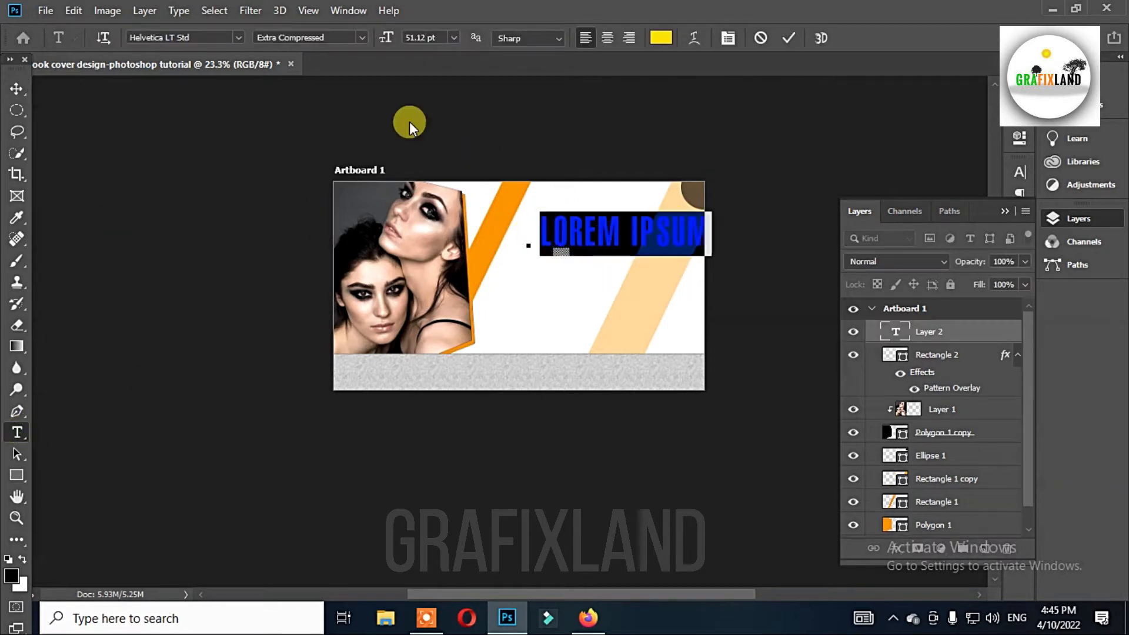
left_click(240, 37)
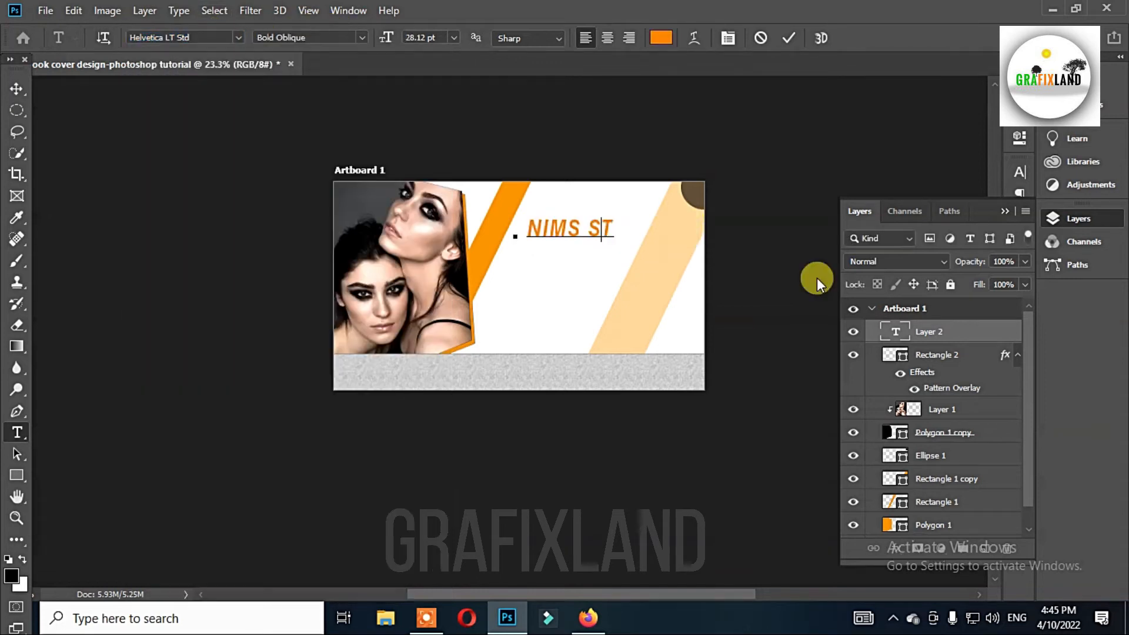
type("ASHION")
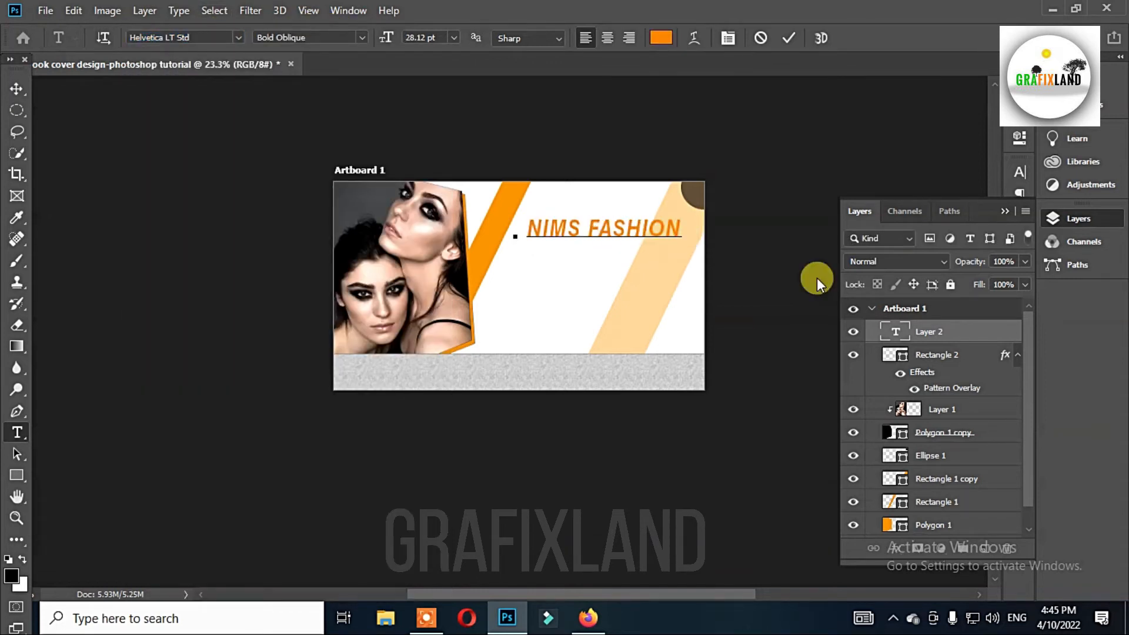
Restyle the title as "Nims fashion" in the Ananda Black font at 36.12 pt
key("ctrl+a")
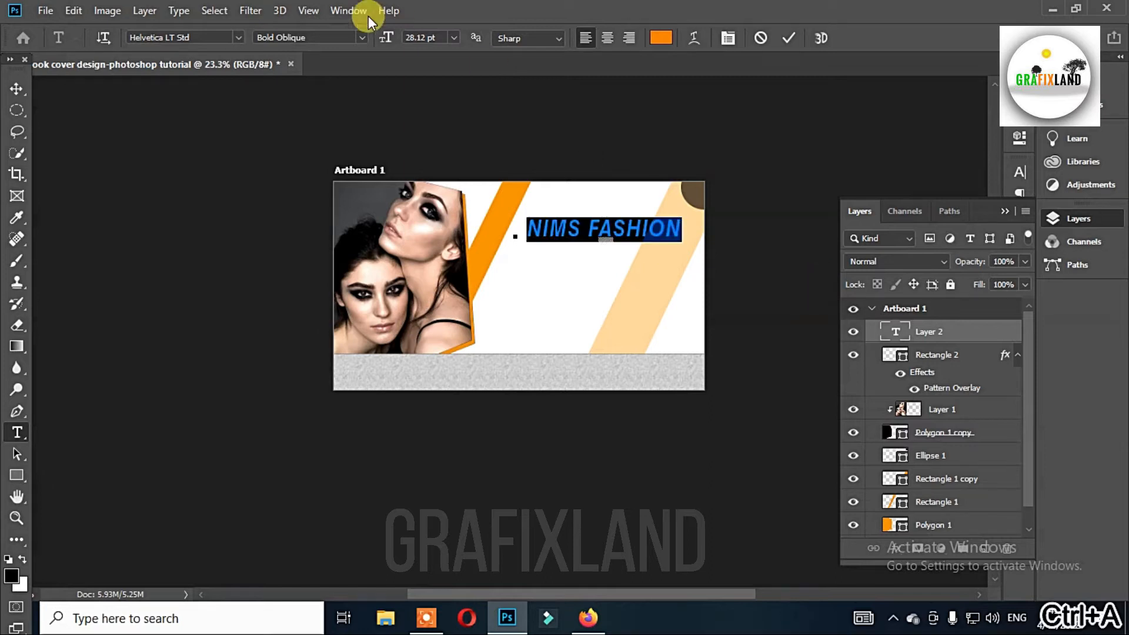
left_click(238, 37)
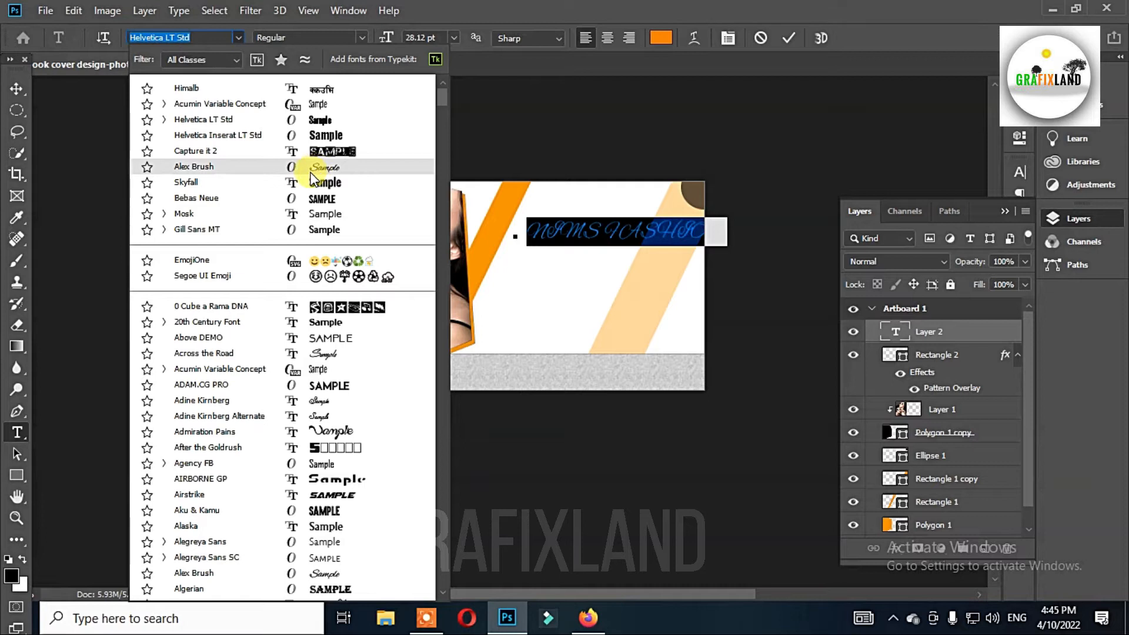
scroll(330, 360, "down", 3)
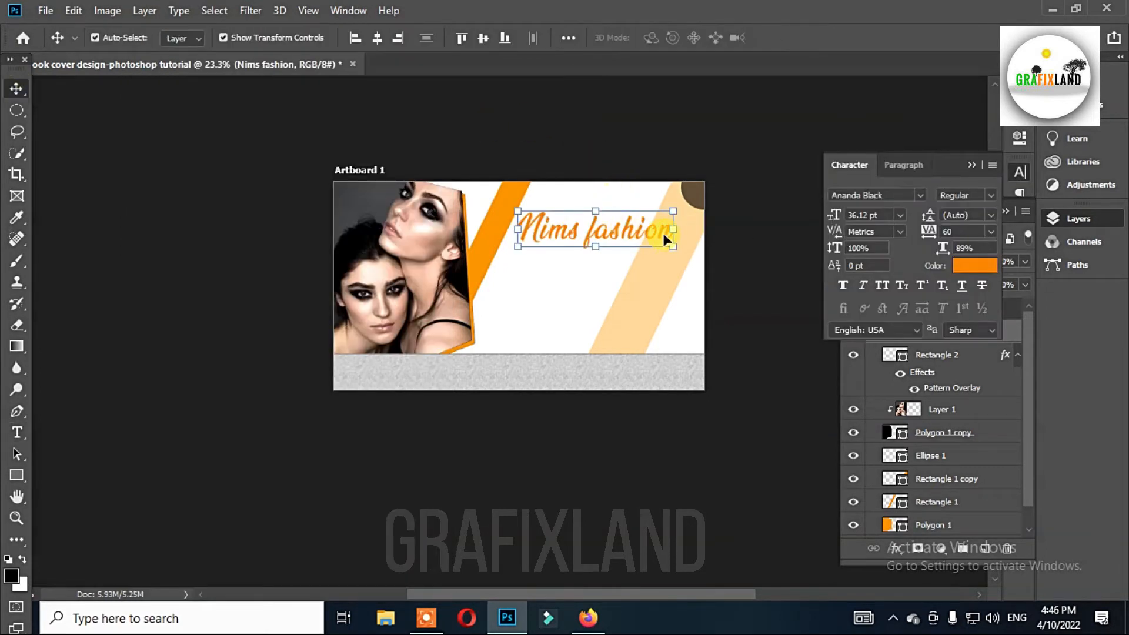
Reduce the fill of Rectangle 1 copy further for a fainter bar behind the title
left_click(667, 282)
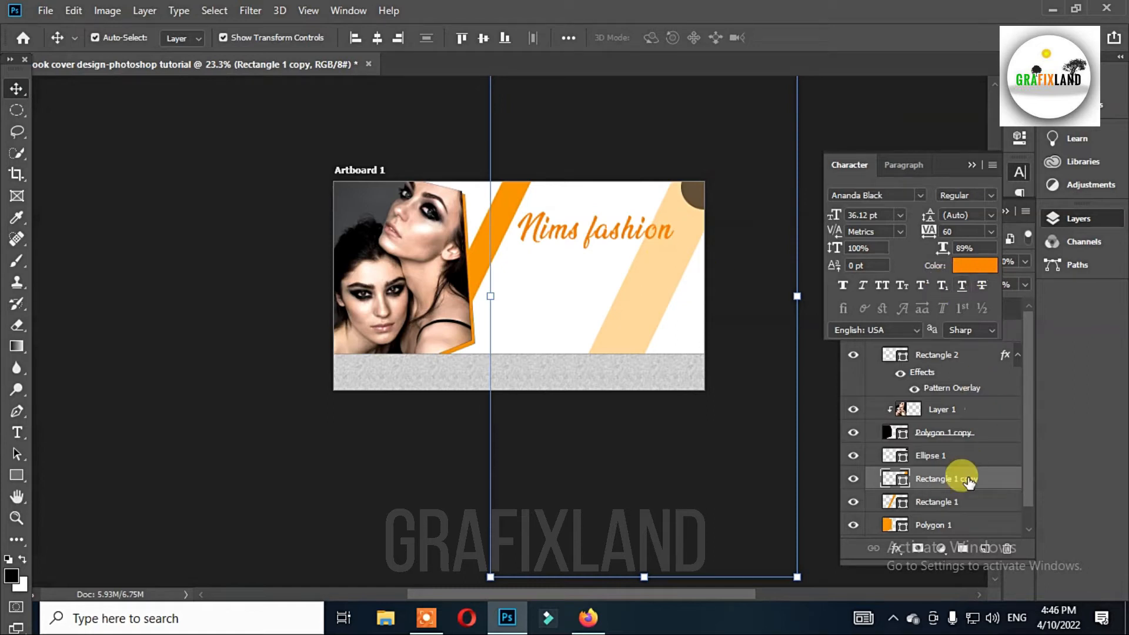
left_click(1009, 325)
left_click_drag(1024, 286, 969, 285)
Add two lines reading "Lorem ipsum dolor sit amet," in Helvetica LT Std Condensed beneath the title
key("t")
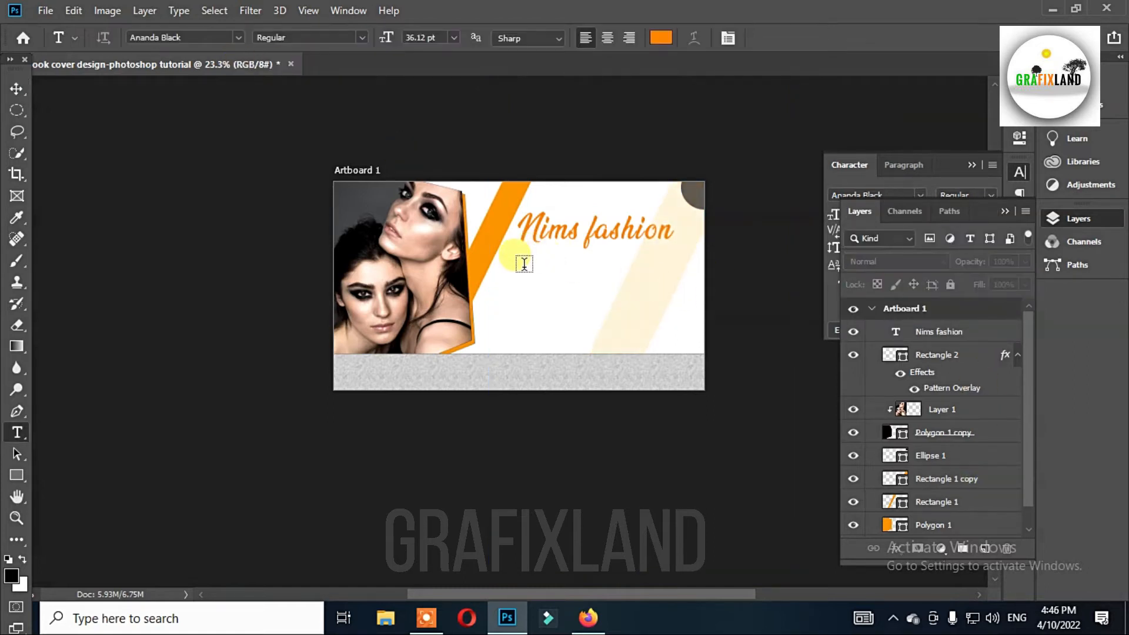
left_click(238, 37)
left_click(282, 146)
left_click(365, 37)
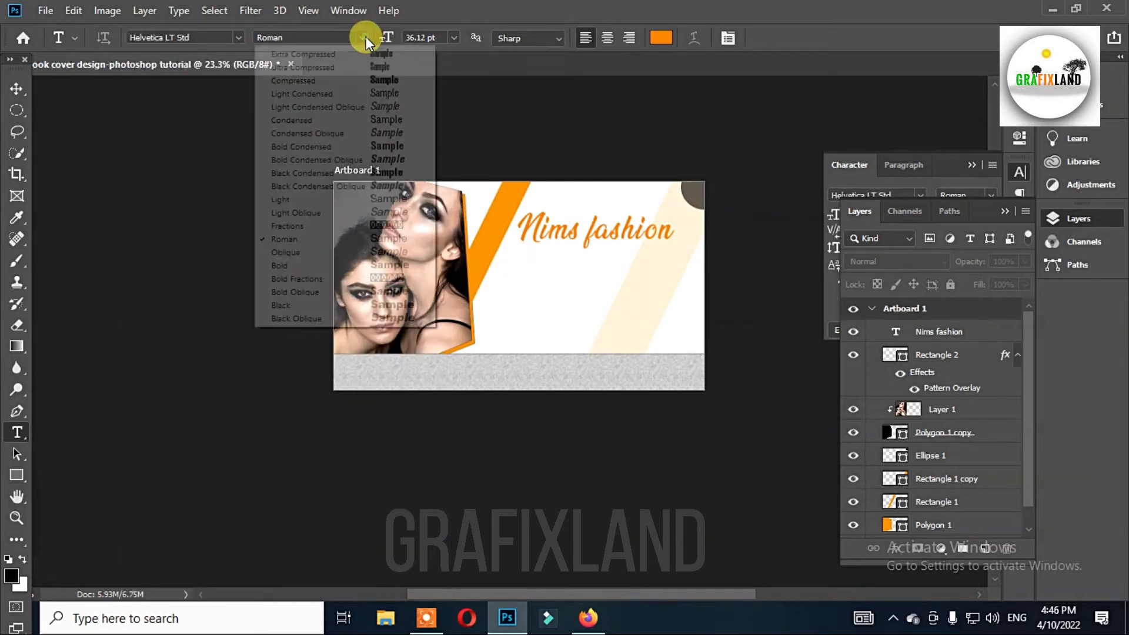
left_click(394, 120)
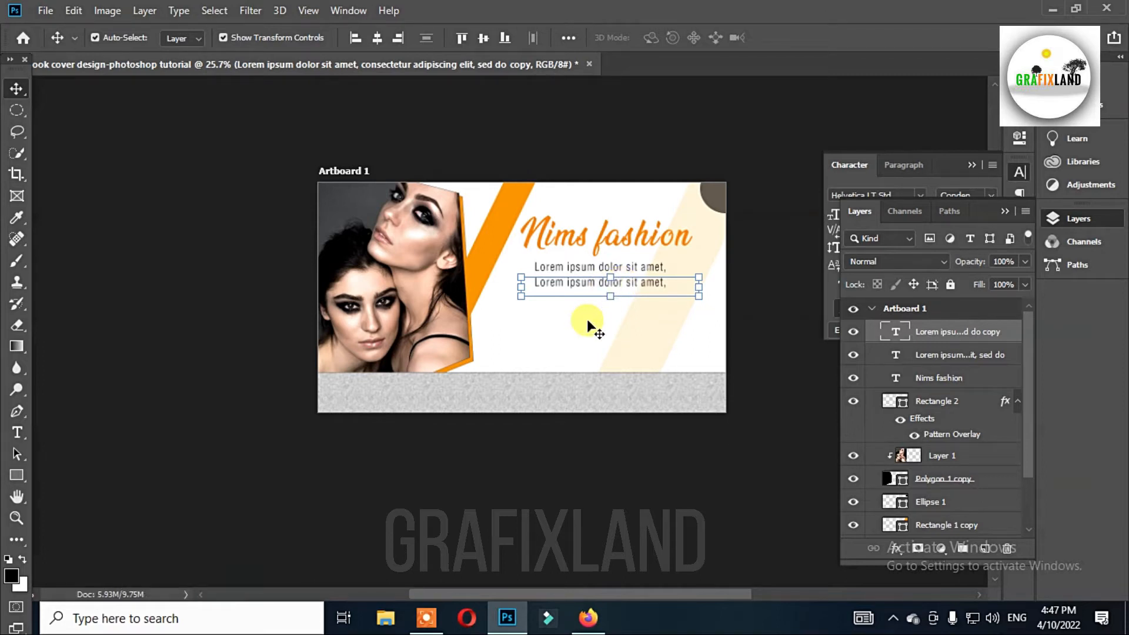
Draw a rounded rectangle about 733 x 83 px with a 30 px corner radius below the two text lines
right_click(17, 475)
left_click(94, 493)
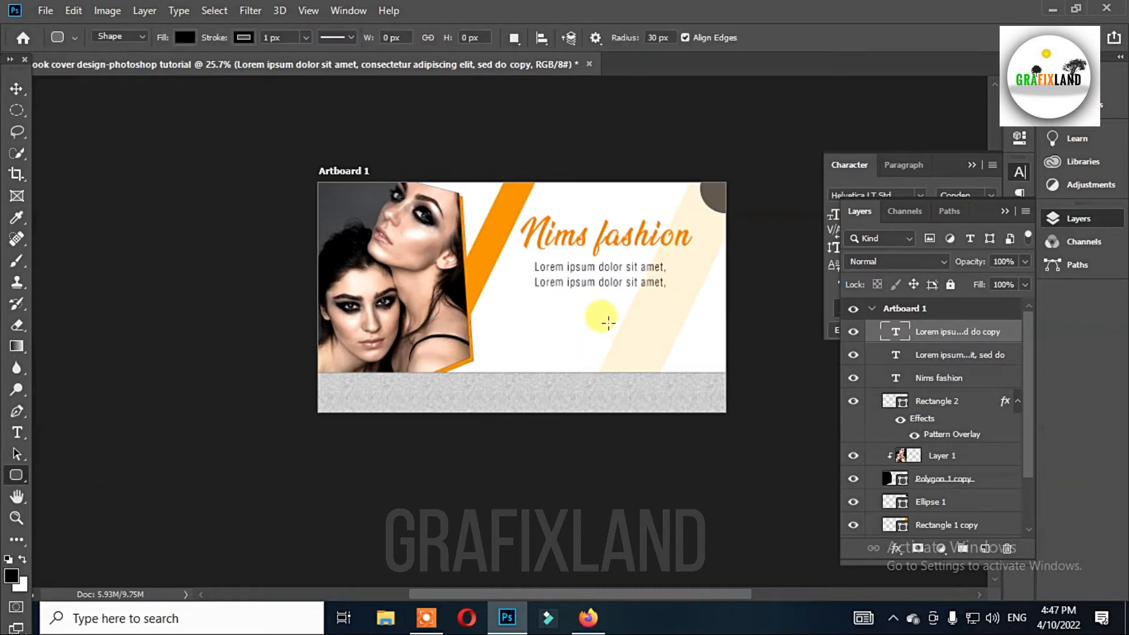
left_click_drag(523, 301, 677, 318)
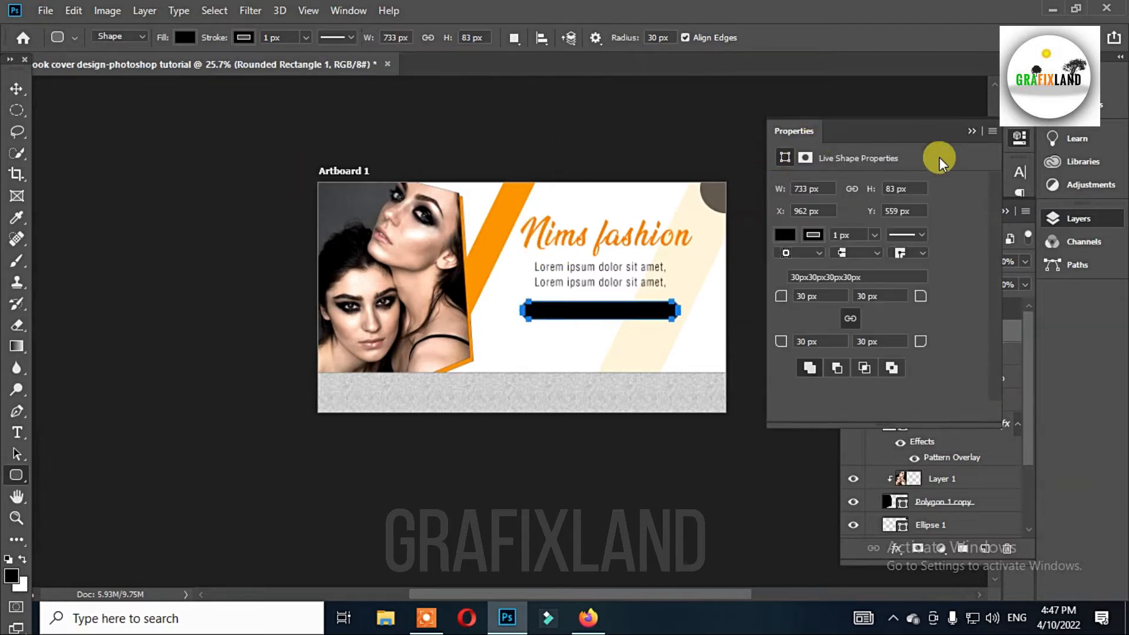
left_click(785, 235)
left_click(491, 222)
left_click(709, 259)
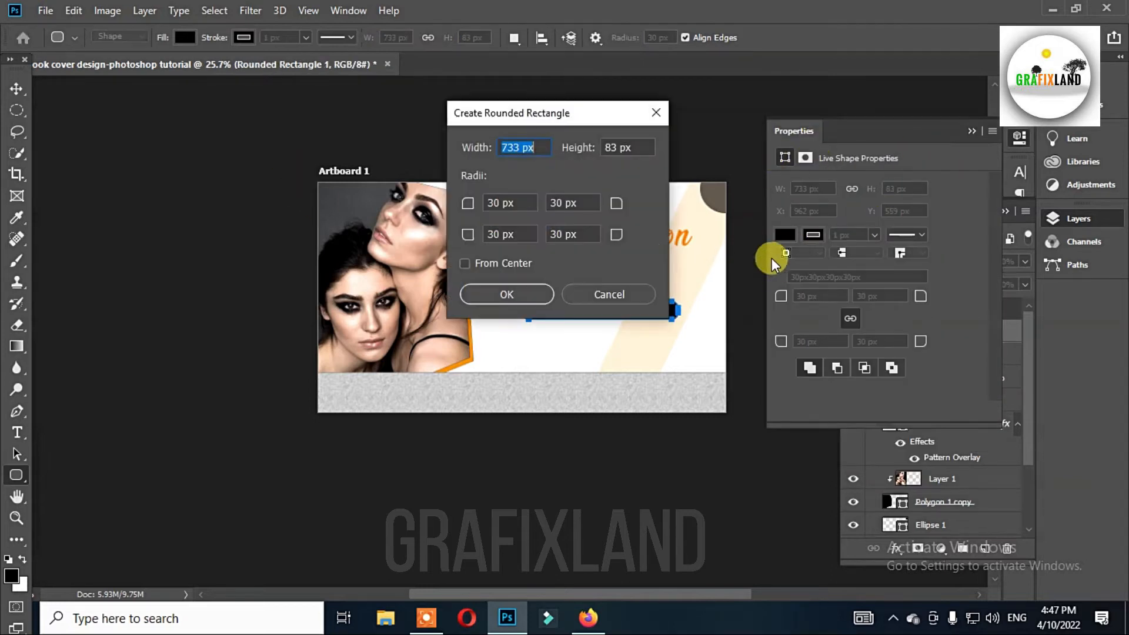
left_click(607, 292)
Fill the rounded rectangle with the recently used orange
left_click(788, 236)
left_click(789, 237)
left_click(794, 238)
left_click(787, 321)
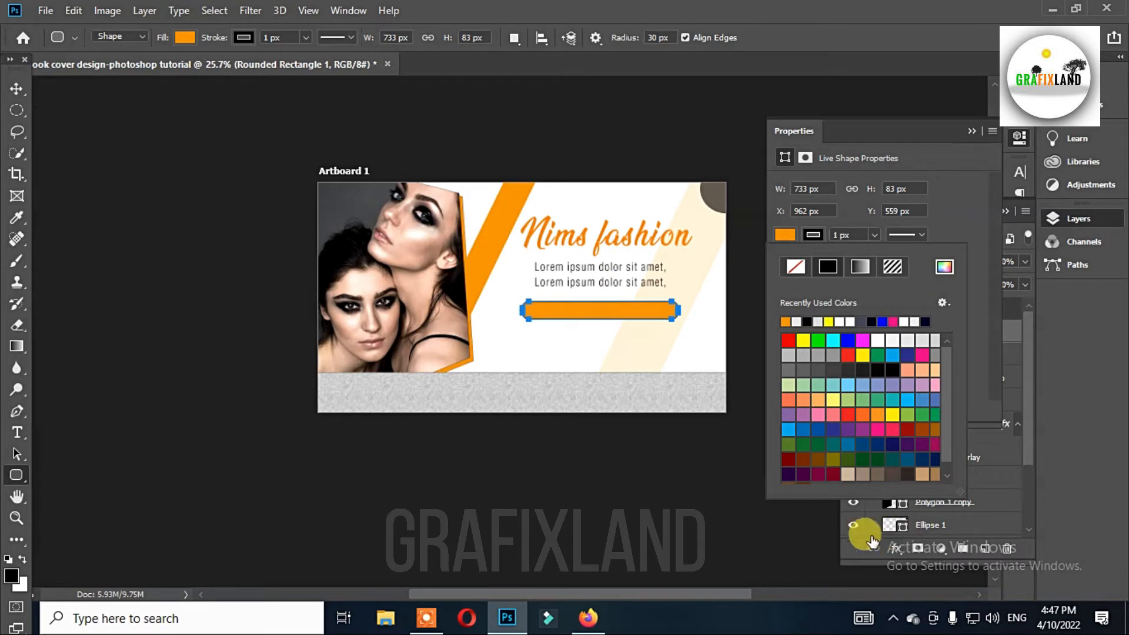
Add a Gradient Overlay to the rounded rectangle and set the gradient's first stop to orange sampled from the diagonal bar
left_click(860, 555)
left_click(880, 548)
left_click(894, 548)
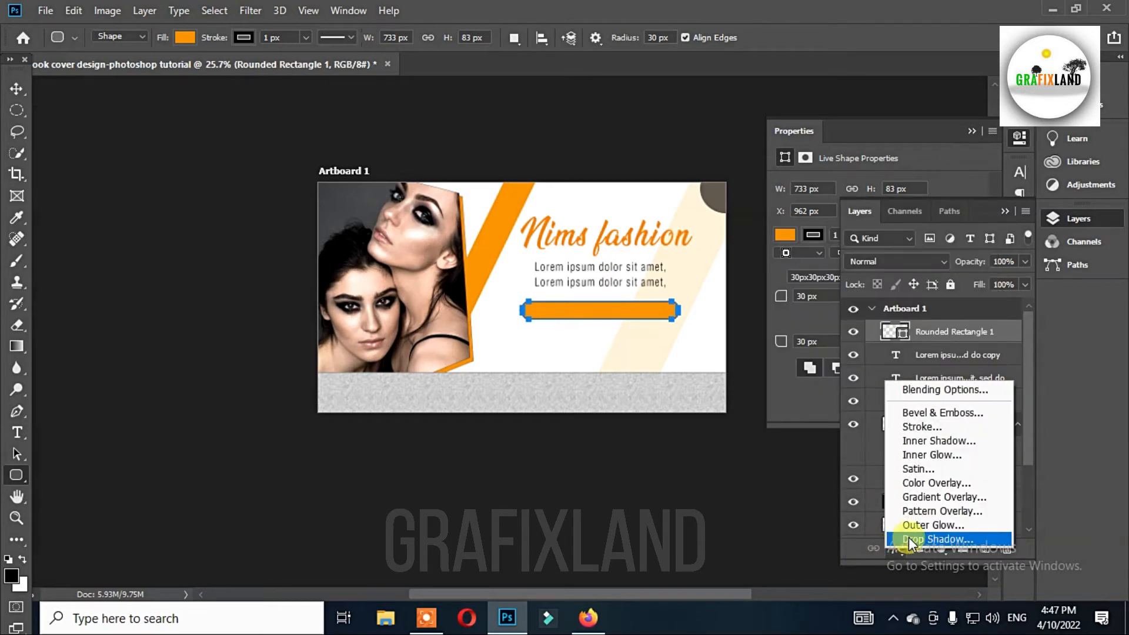
left_click(919, 498)
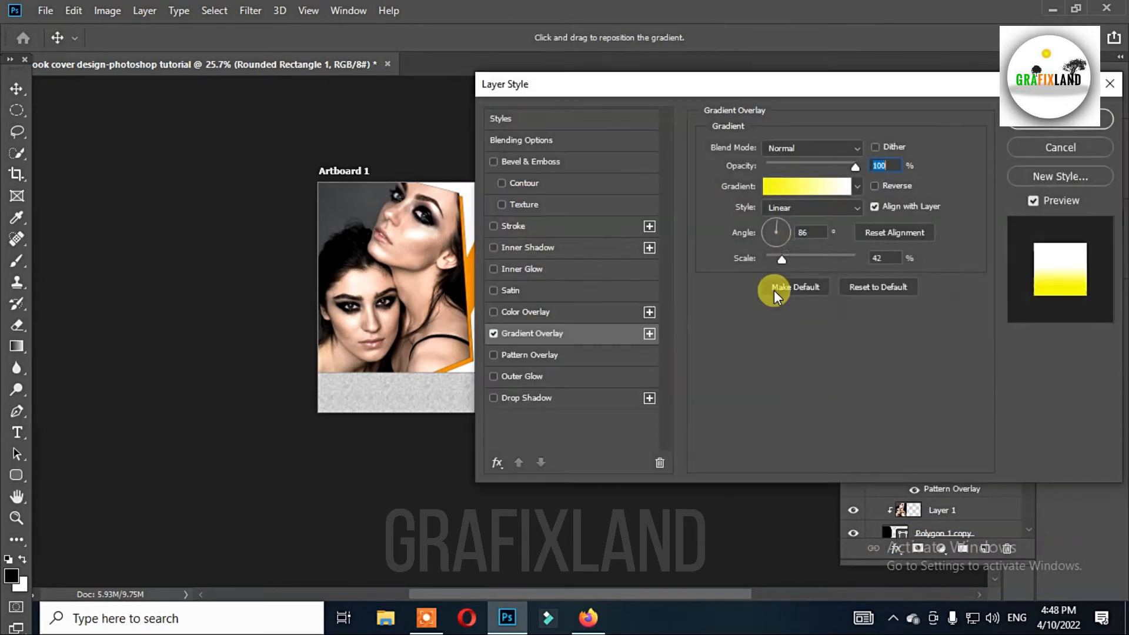
left_click_drag(774, 90, 965, 54)
left_click(1002, 145)
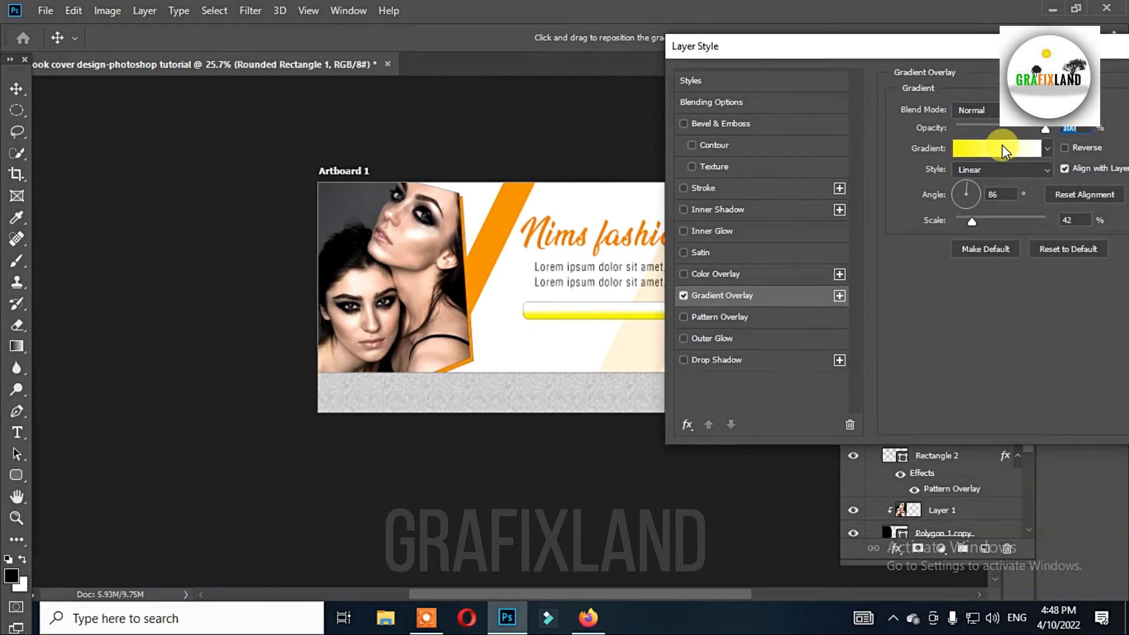
left_click_drag(339, 51, 940, 53)
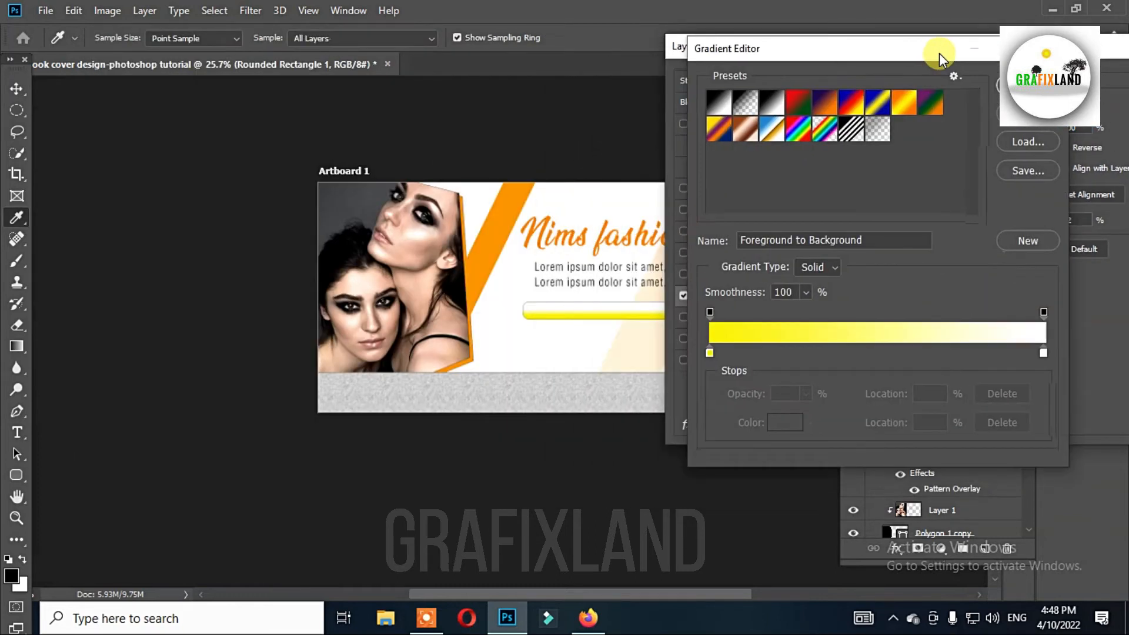
double_click(708, 356)
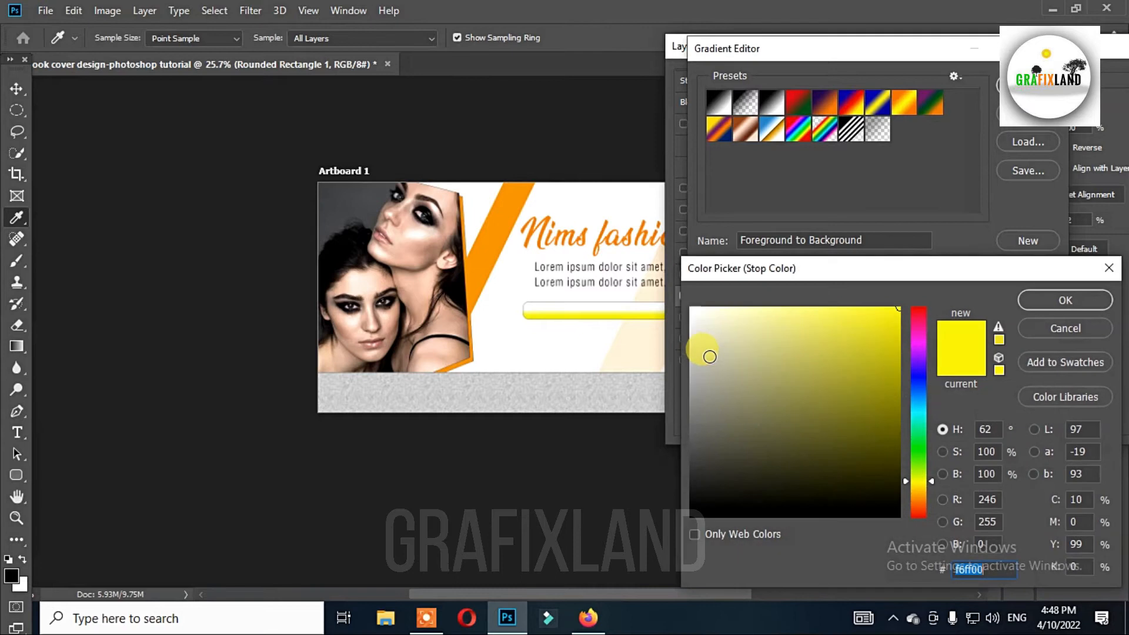
left_click(501, 222)
left_click(1083, 297)
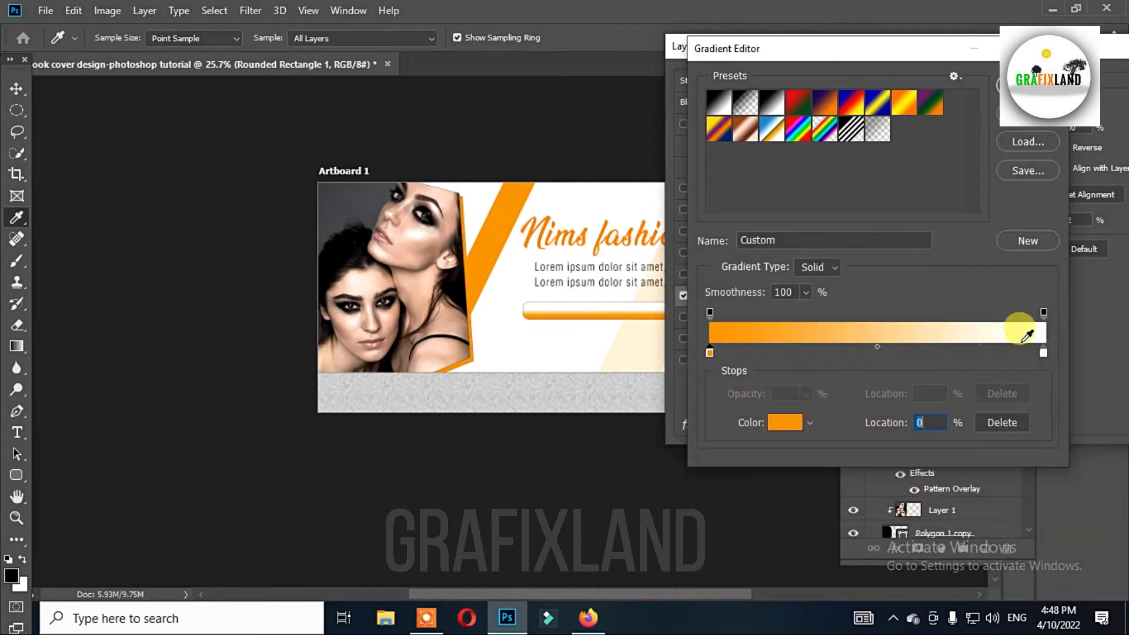
Set the gradient's end stop to a slightly darker shade of the diagonal bar's orange and accept the gradient
double_click(1042, 354)
left_click(501, 238)
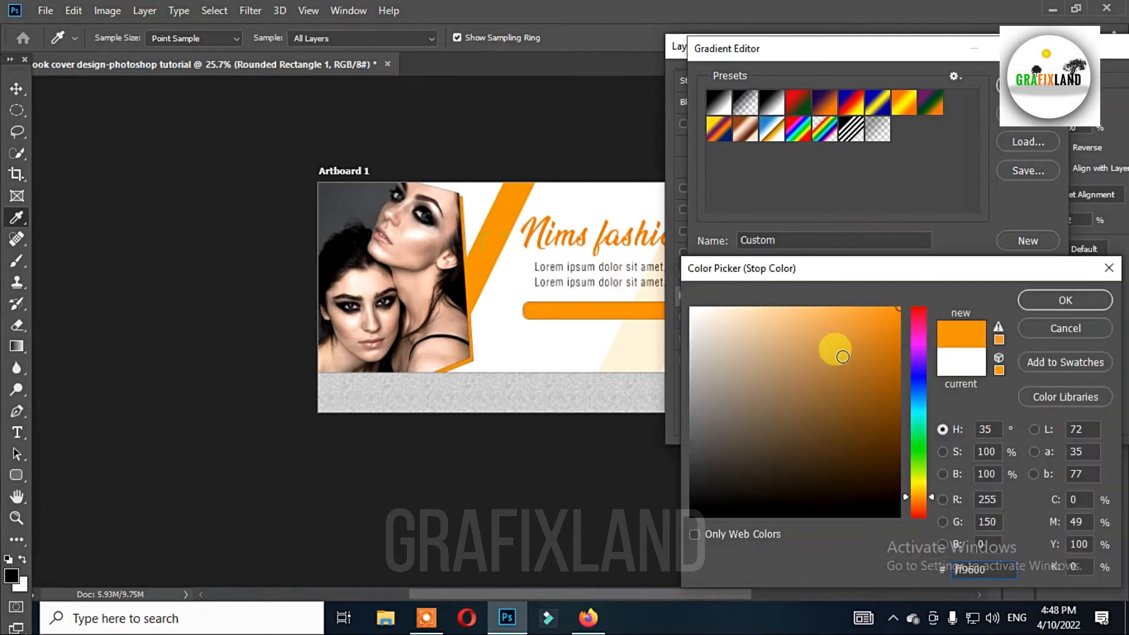
left_click_drag(897, 342, 887, 361)
left_click(1066, 300)
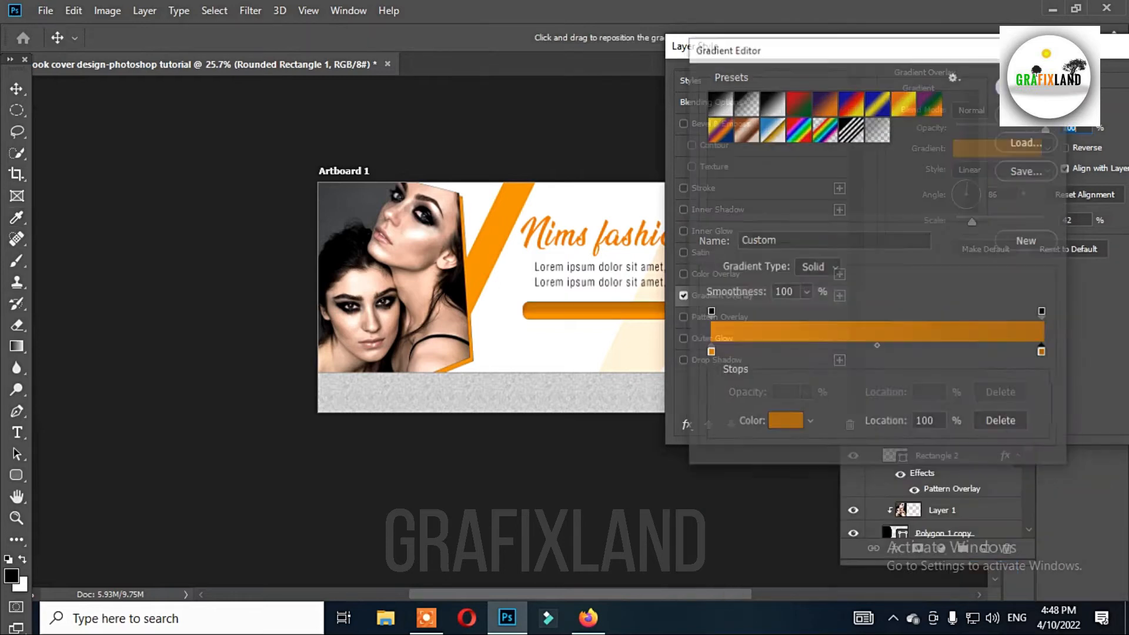
Confirm the gradient and apply the Gradient Overlay to the rounded rectangle
left_click(1027, 86)
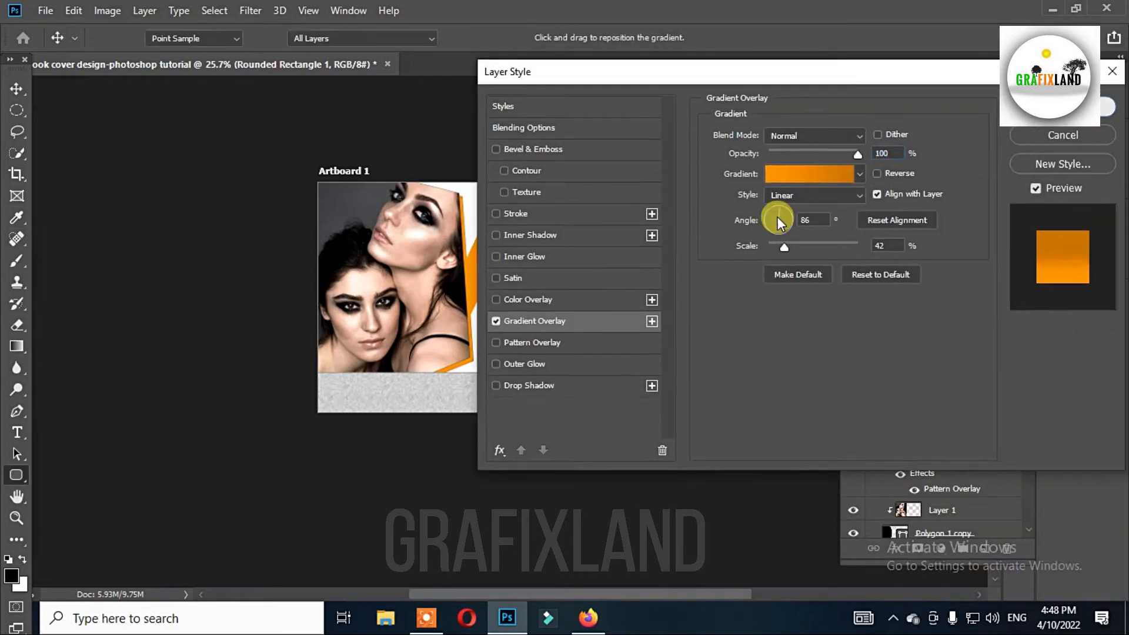
key("Return")
scroll(636, 306, "up", 4)
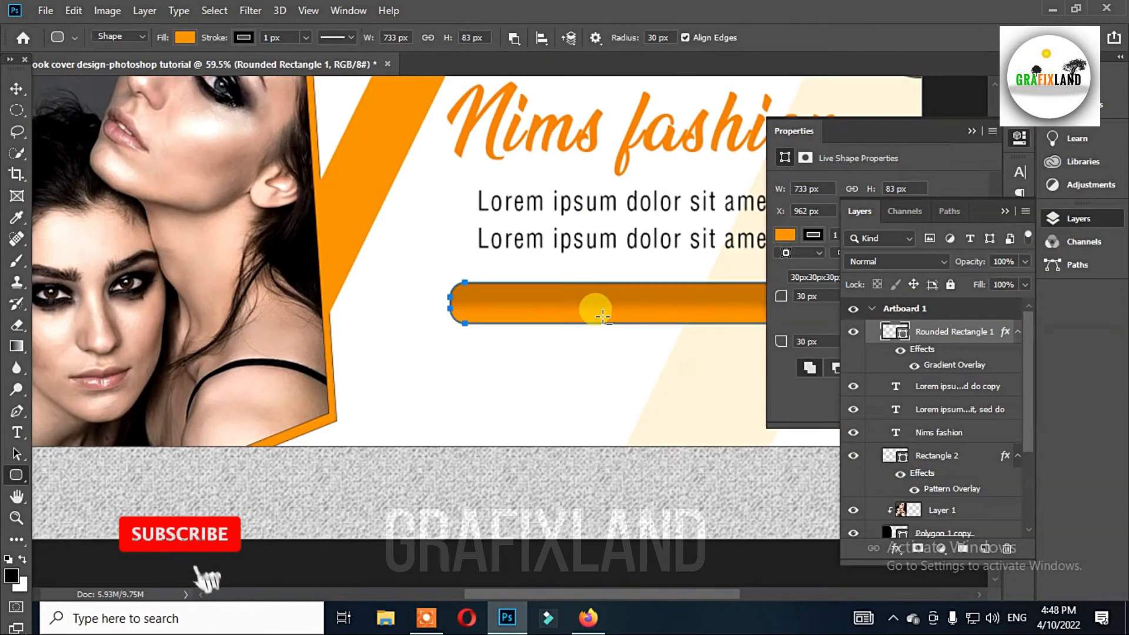
left_click(971, 131)
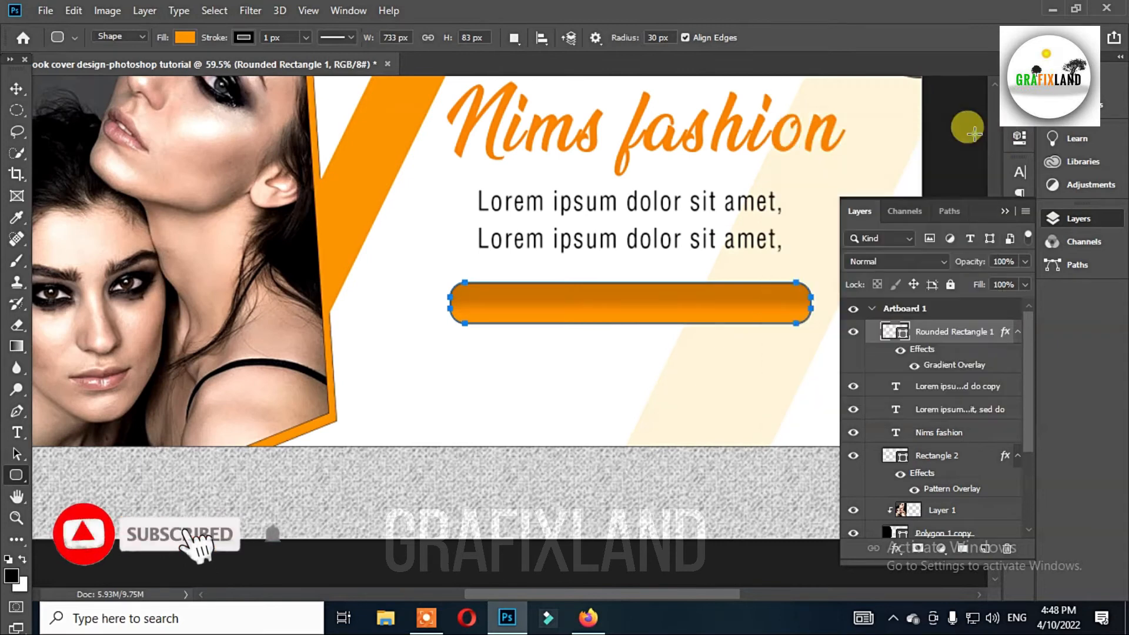
left_click(1004, 210)
Add the text "Follow us on:" in the white area just below the rounded rectangle
scroll(760, 297, "up", 1)
key("t")
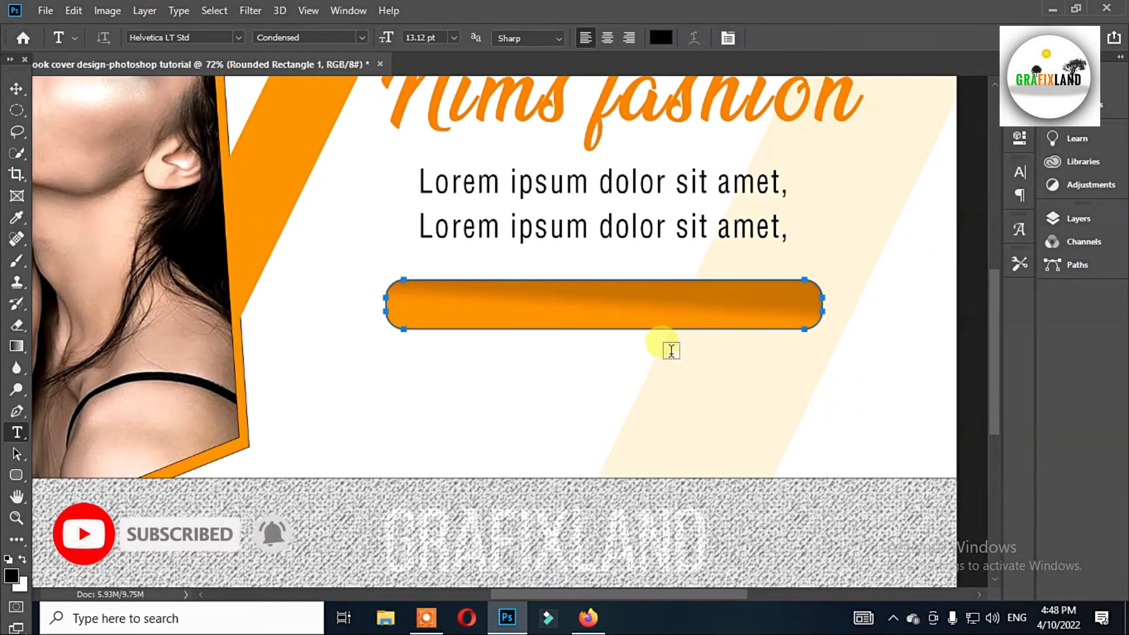
left_click(461, 389)
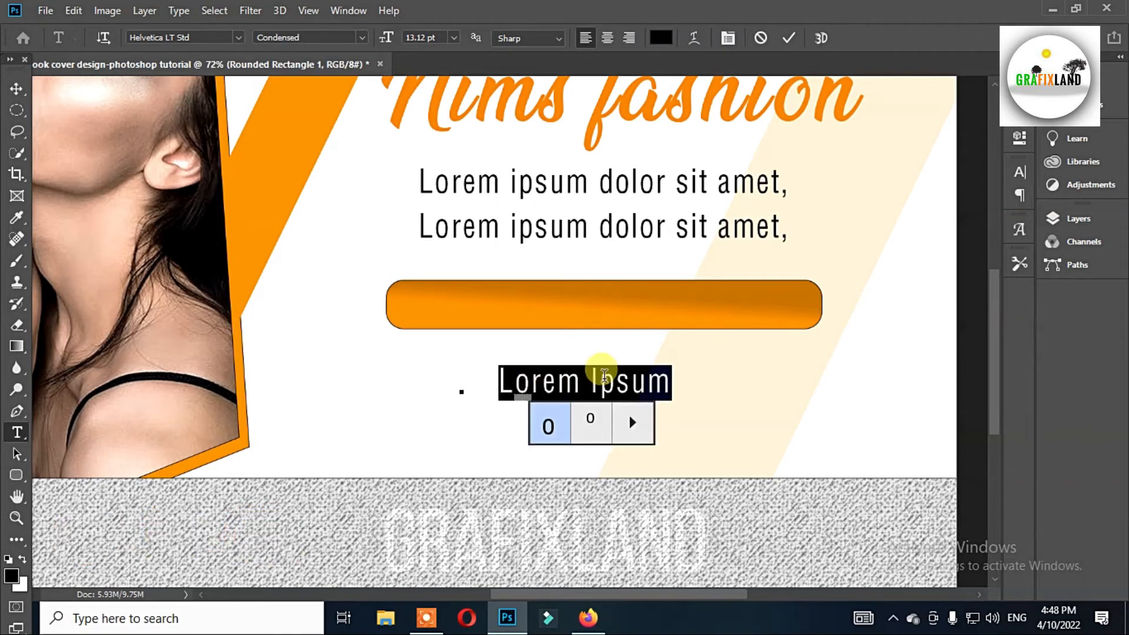
type("0")
type("low us on:")
Format the "Follow us on:" text as Bold Condensed at 12 pt
key("ctrl+a")
left_click(454, 37)
left_click(442, 149)
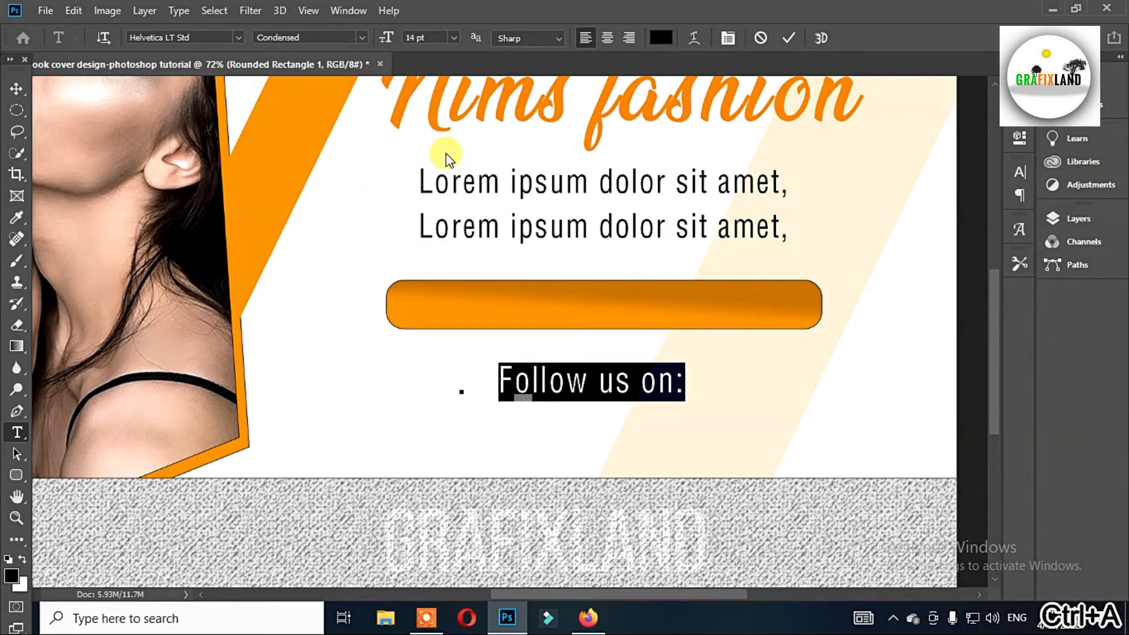
left_click(365, 38)
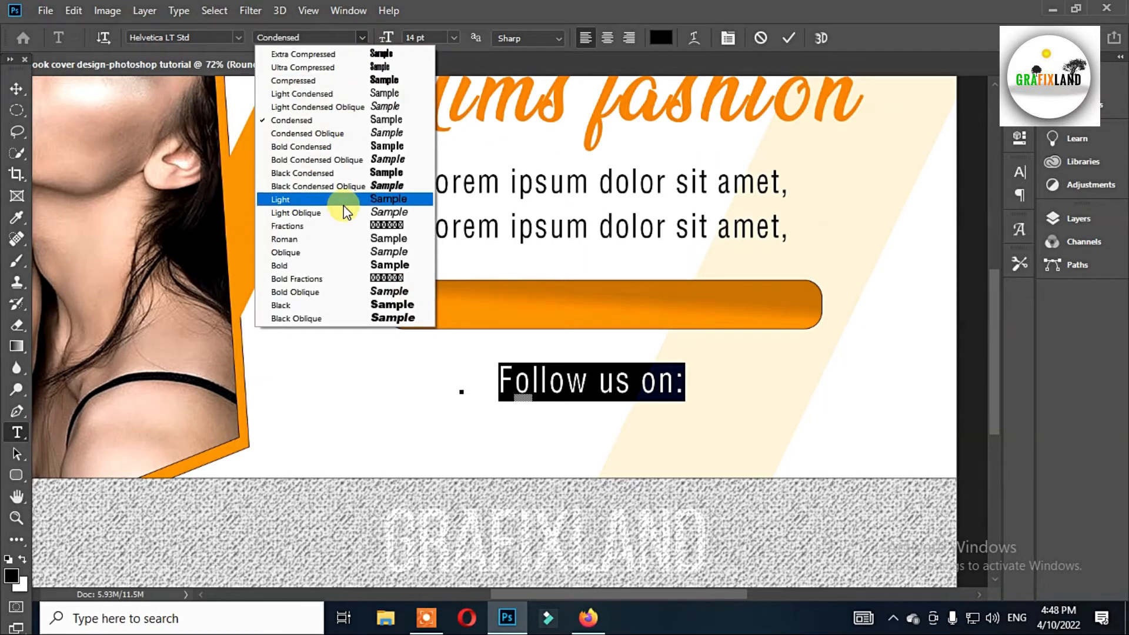
left_click(361, 146)
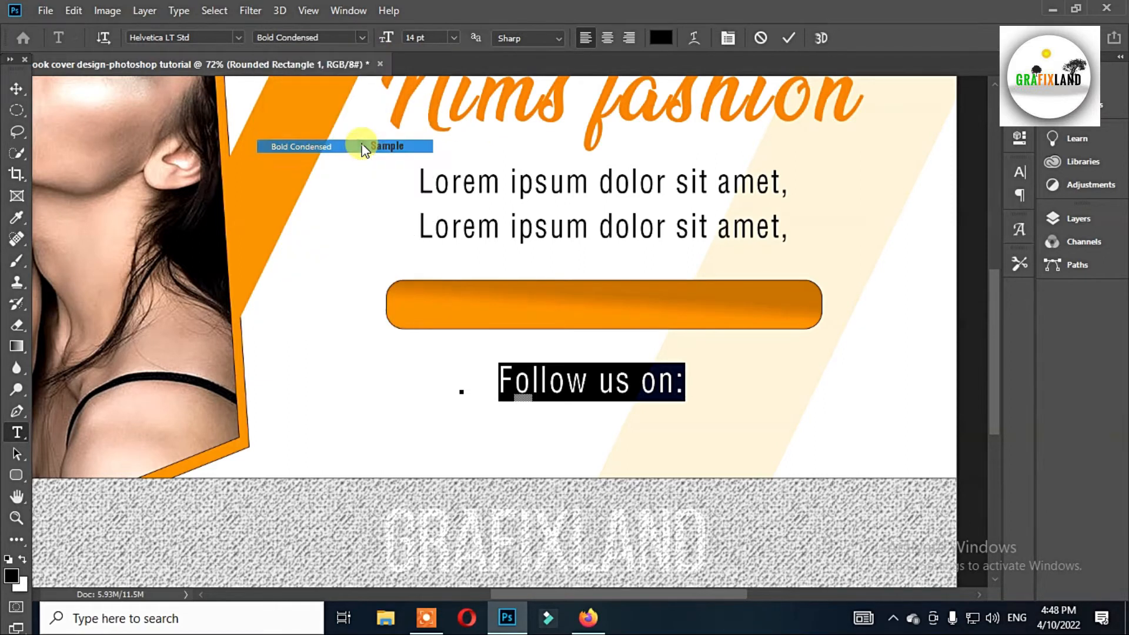
left_click(453, 38)
left_click(431, 136)
Move the "Follow us on:" text onto the orange rounded rectangle and colour it white sampled from the cover's background
mouse_move(635, 385)
left_mouse_down()
mouse_move(625, 435)
mouse_move(628, 366)
left_mouse_up()
left_click(661, 38)
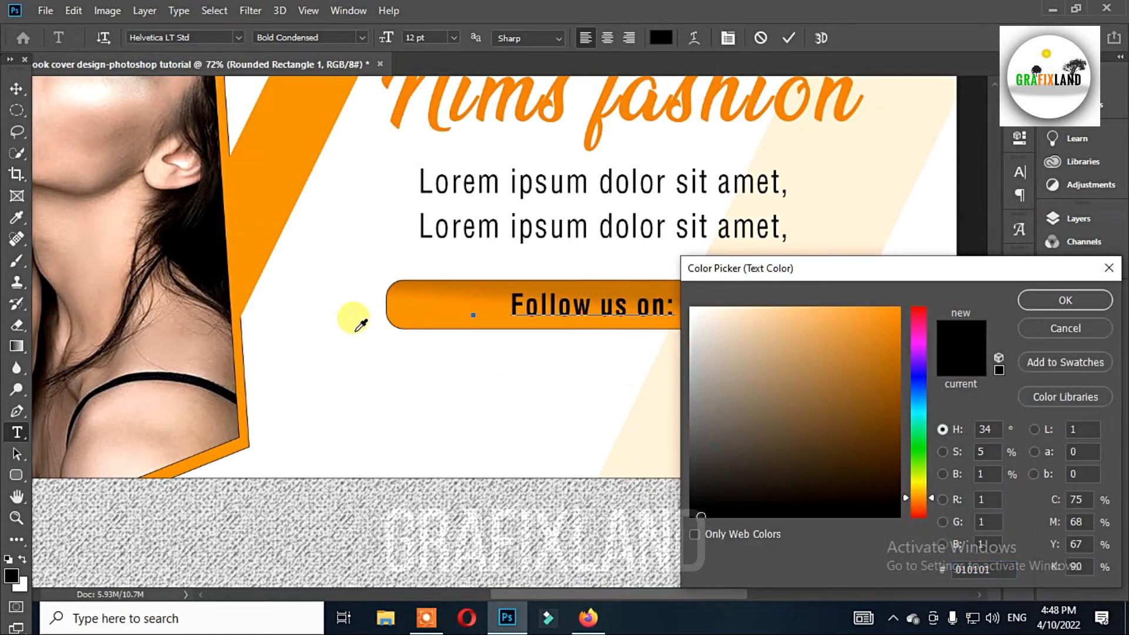
left_click(335, 247)
left_click(1100, 301)
key("v")
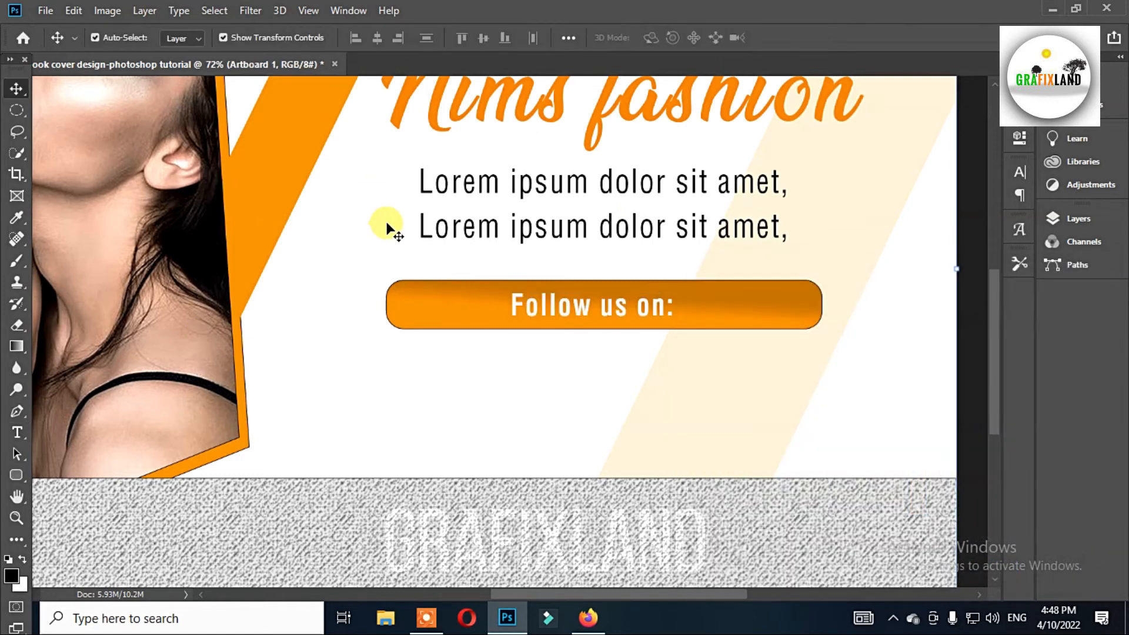
Duplicate the "Follow us on:" text and place the copy on the textured strip below the photo
scroll(391, 228, "down", 8)
scroll(399, 230, "up", 7)
scroll(438, 298, "down", 3)
left_click(527, 228)
key("ctrl+z")
left_click_drag(527, 228, 157, 377)
left_click_drag(335, 327, 661, 270)
left_click_drag(491, 319, 478, 320)
Replace the copied text on the textured strip with the spaced words "Timeline About Friends Photos More"
double_click(478, 320)
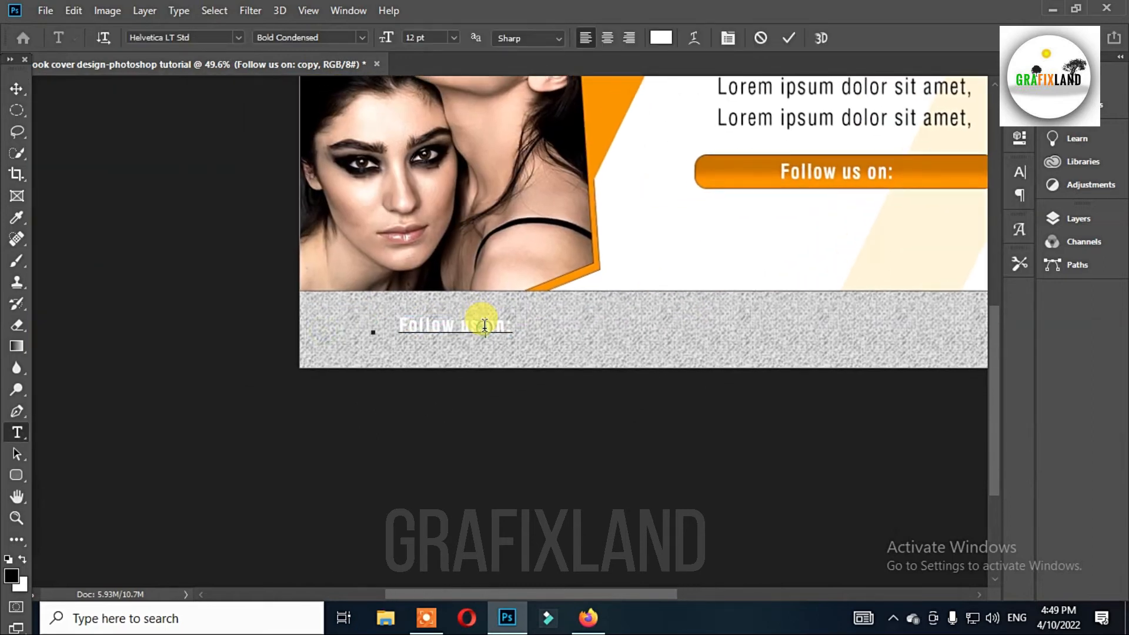
key("ctrl+a")
type("Time")
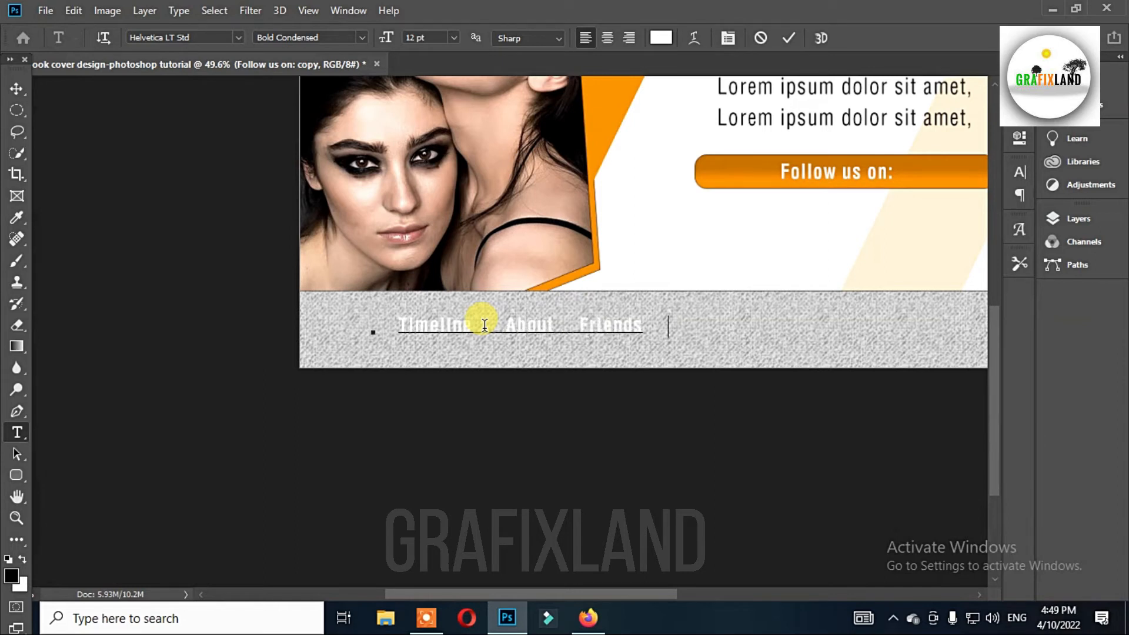
type("re")
Colour the whole navigation text on the textured strip a saturated blue
key("ctrl+a")
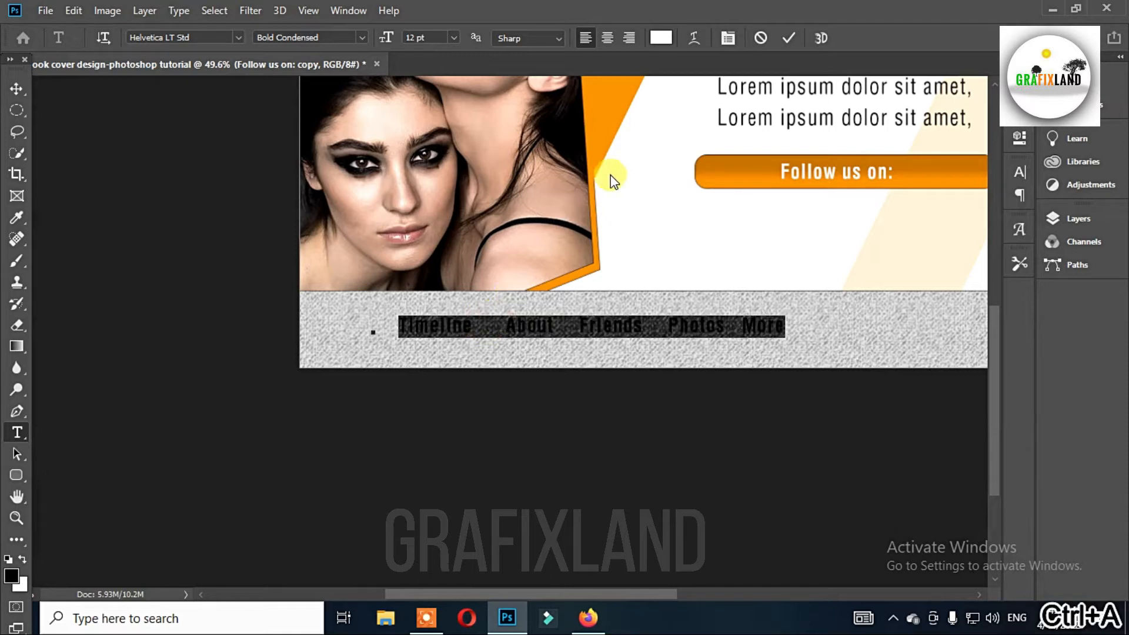
left_click(653, 39)
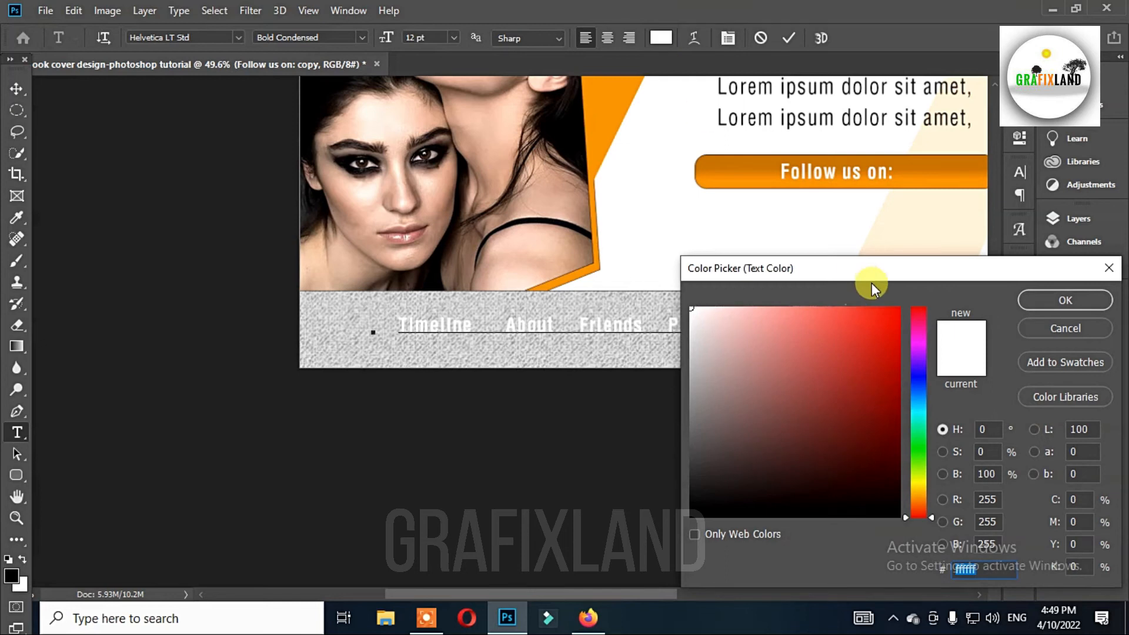
left_click(916, 409)
left_click_drag(875, 328, 945, 322)
left_click(921, 392)
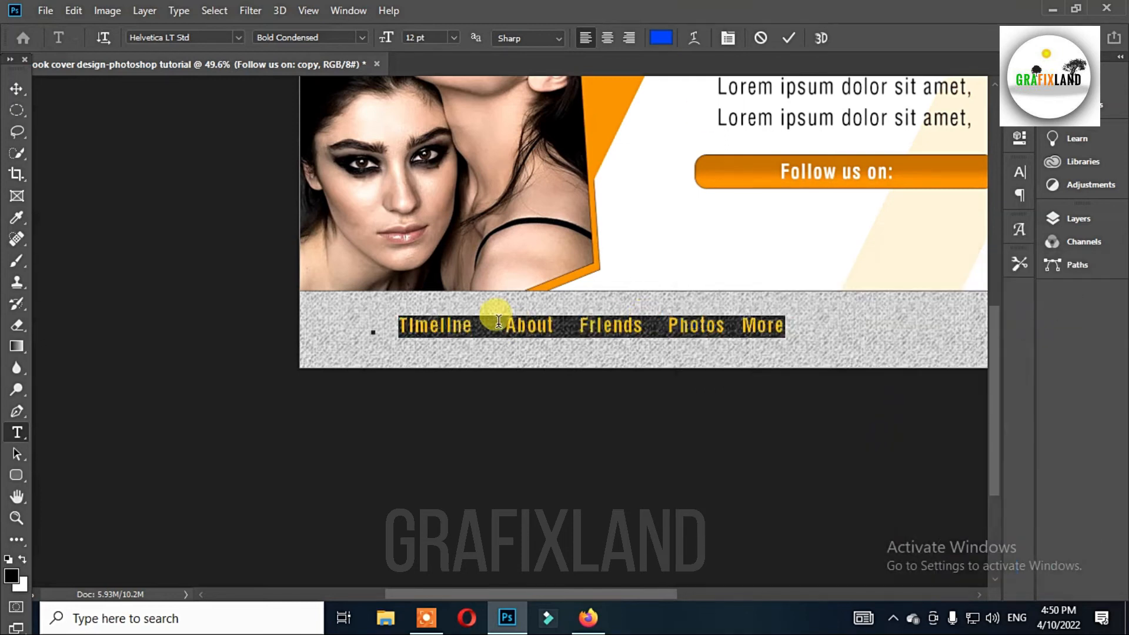
Recolour only the word "Timeline" in the navigation text to black
double_click(473, 324)
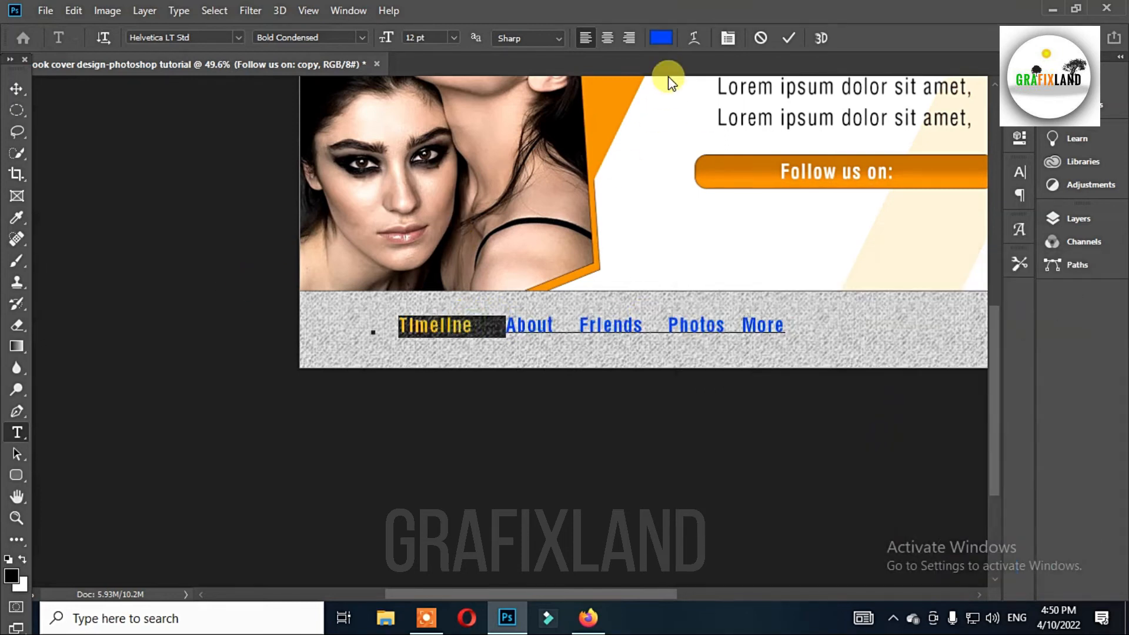
left_click(660, 36)
left_click_drag(776, 373, 641, 596)
left_click(1065, 300)
Set the whole navigation text's font style to Condensed
left_click(453, 324)
key("ctrl+a")
left_click(362, 37)
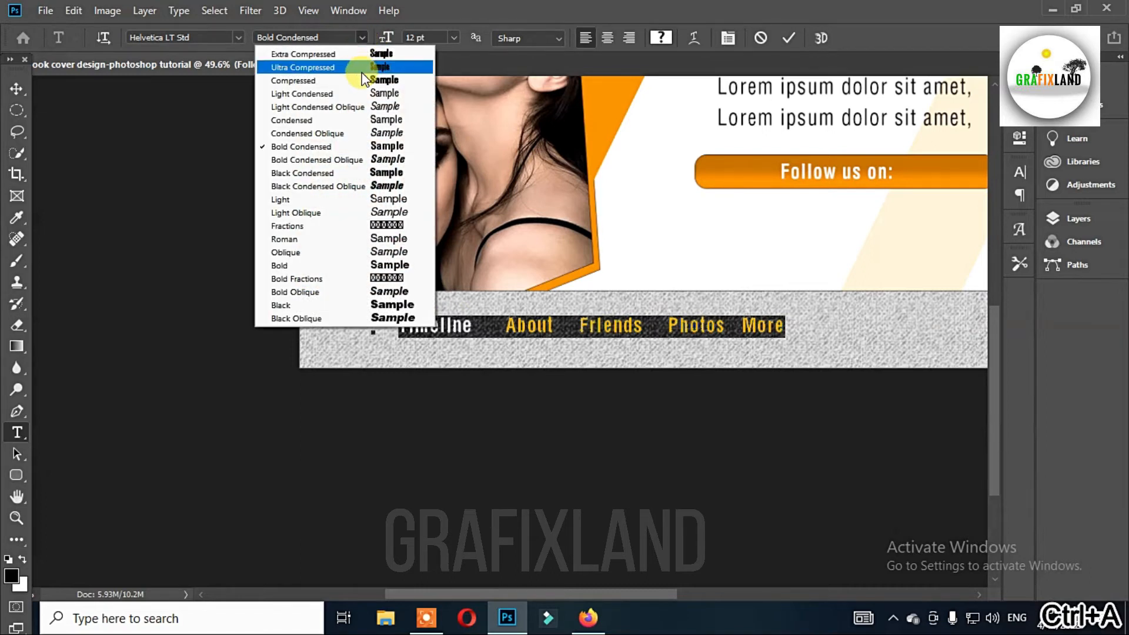
left_click(362, 121)
Move the navigation text rightward along the textured strip, centring it vertically, and commit the text edit
left_click_drag(581, 397, 734, 399)
key("ctrl+Return")
key("v")
left_click(733, 400)
left_click_drag(768, 328, 779, 335)
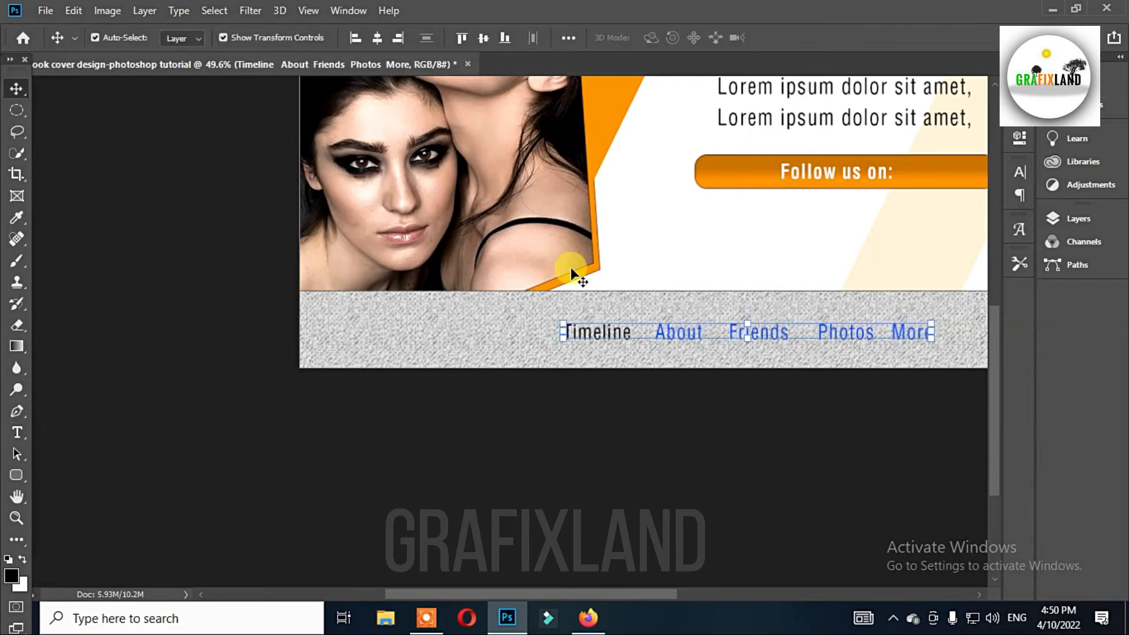
Change the navigation text's font style to Roman
key("t")
left_click(362, 37)
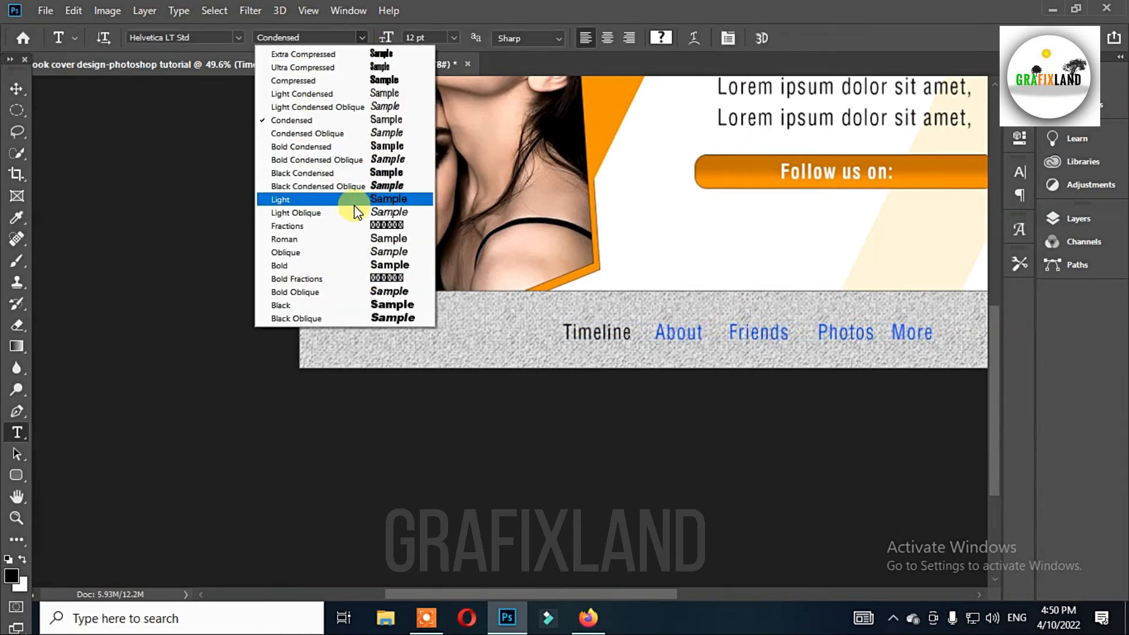
left_click(351, 239)
key("v")
scroll(370, 186, "down", 4)
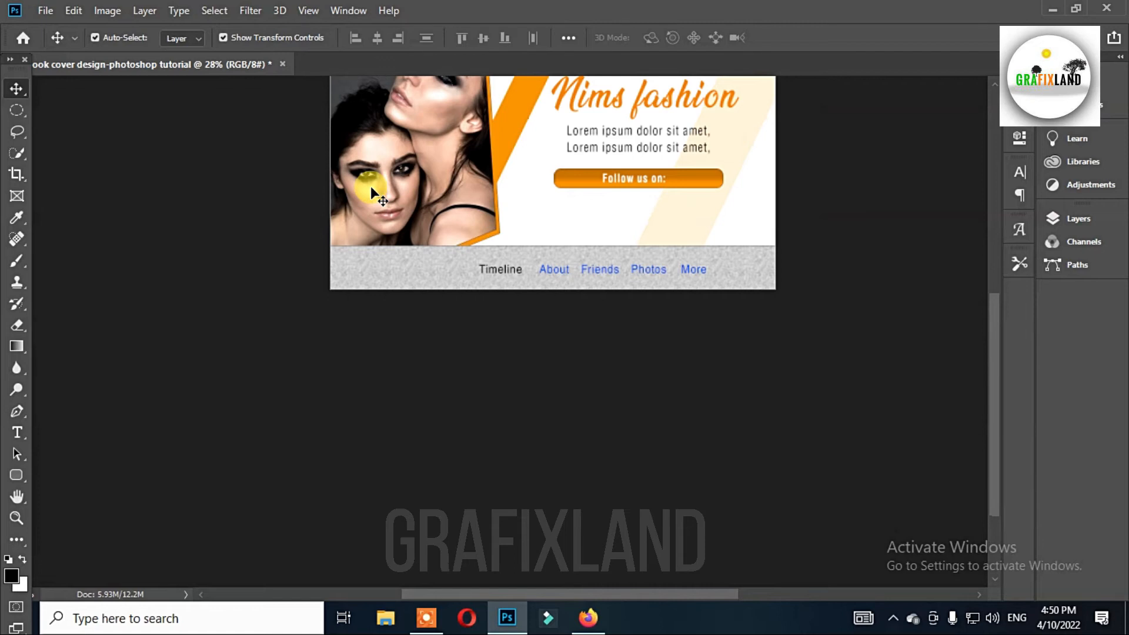
Nudge the green Spotify icon left until its gap to the Instagram icon matches the spacing of the other icons
scroll(640, 243, "up", 1)
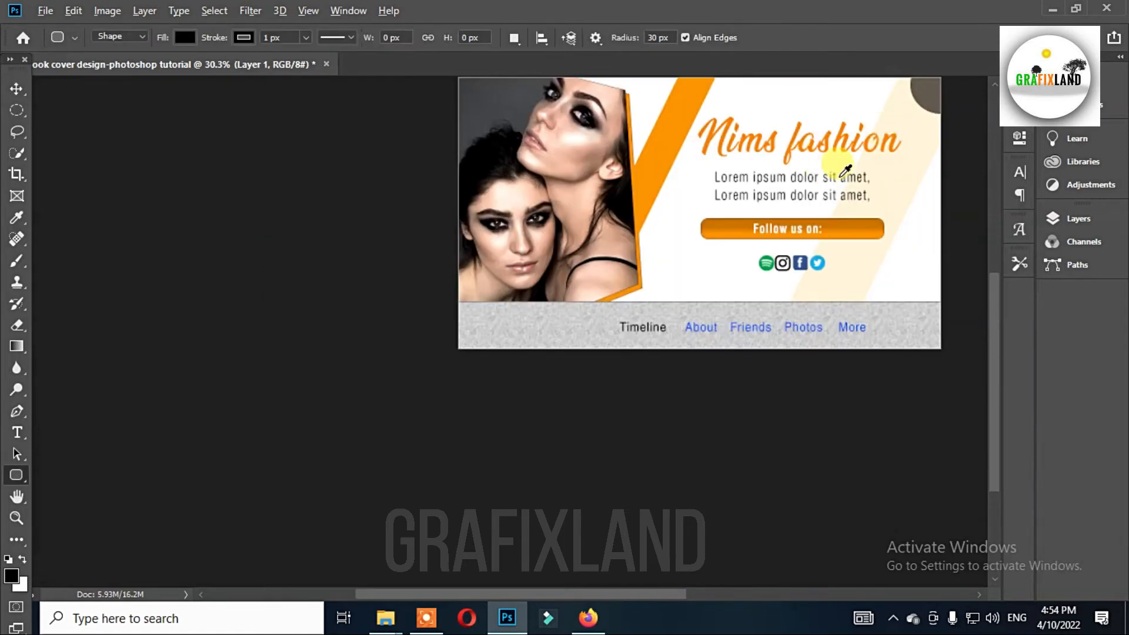
scroll(823, 200, "up", 2)
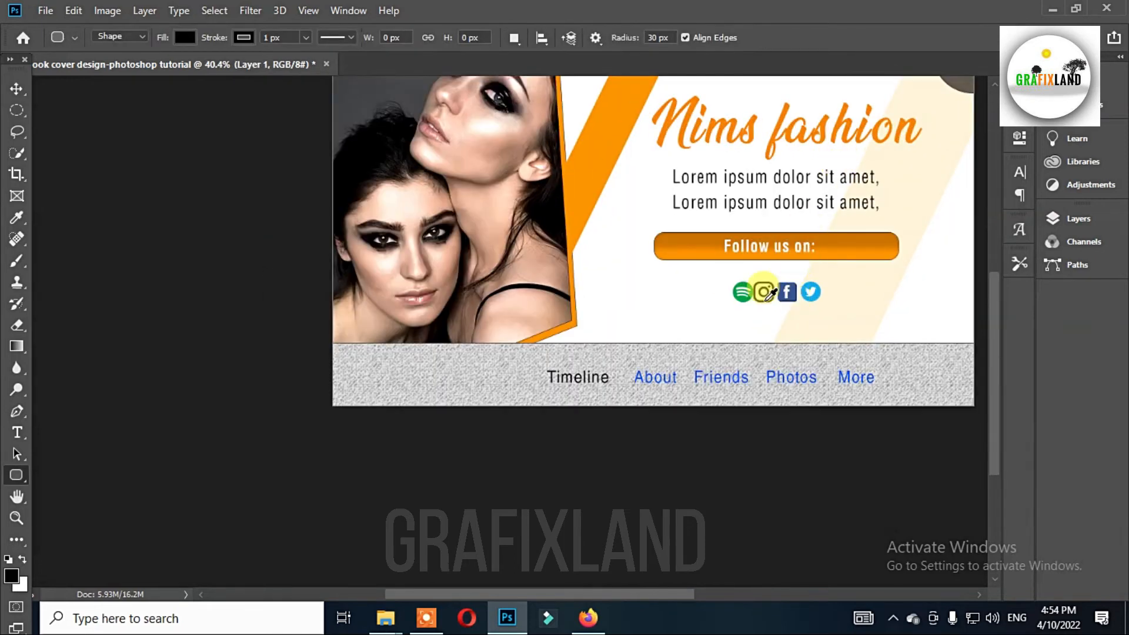
scroll(776, 288, "up", 5)
scroll(772, 287, "up", 3)
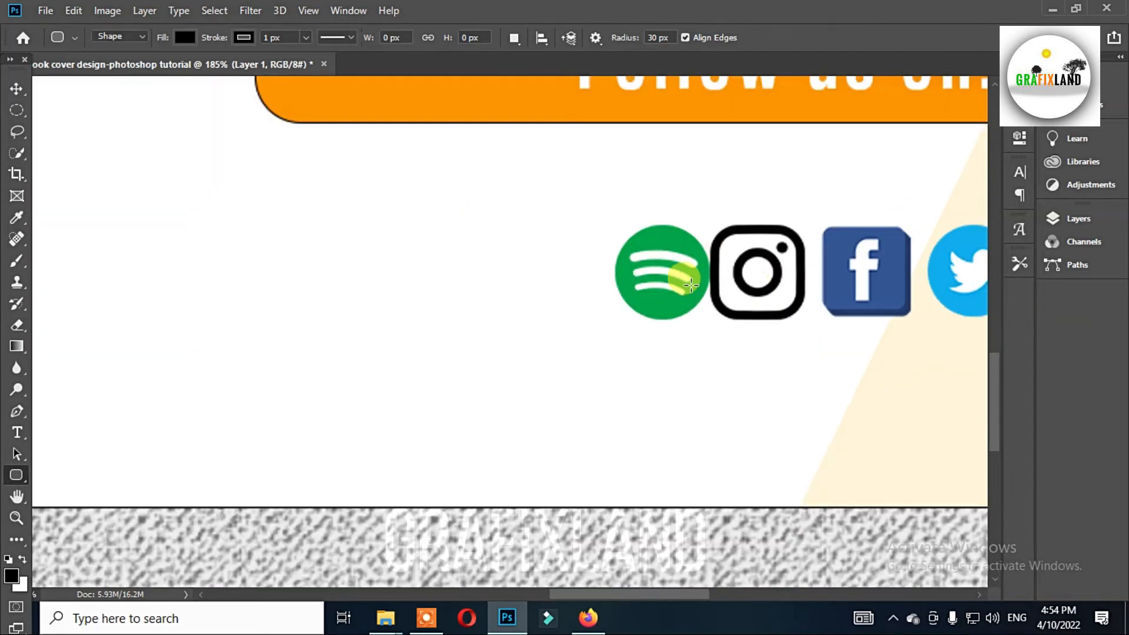
key("v")
left_click(693, 273)
key("Left")
key("Left")
key("Left")
key("Left")
key("Left")
key("Left")
key("Left")
key("Left")
key("Left")
key("Left")
key("Left")
key("Left")
key("Left")
Draw a black circle of about 120 x 120 px on the textured strip left of the navigation text
scroll(690, 273, "down", 5)
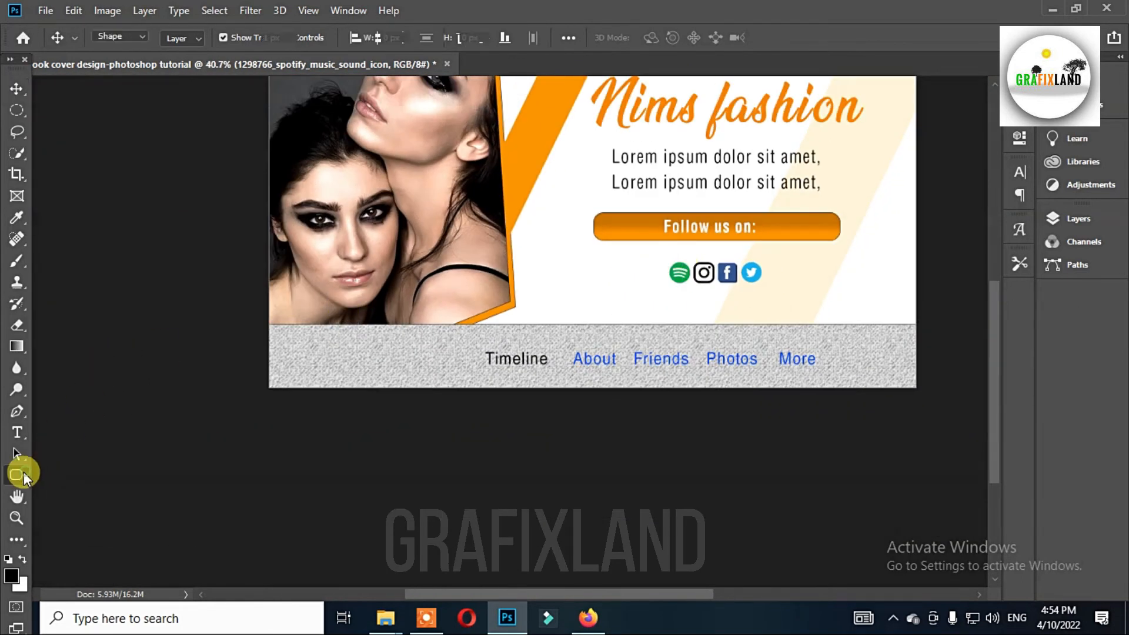
left_click_drag(24, 471, 80, 504)
mouse_move(347, 339)
left_mouse_down()
mouse_move(391, 403)
mouse_move(387, 379)
left_mouse_up()
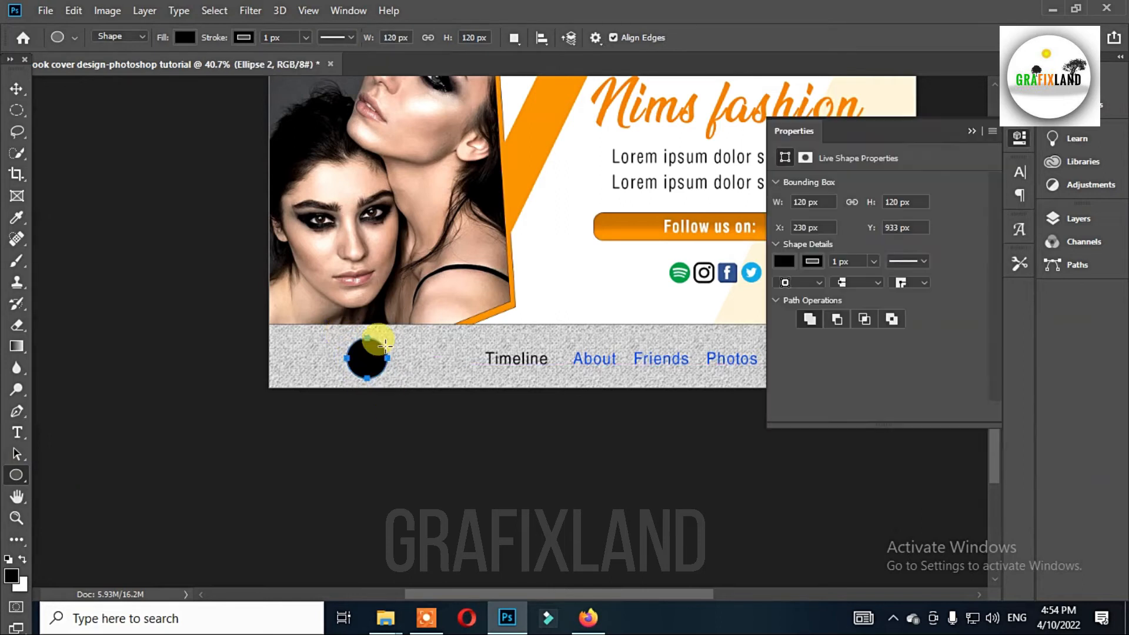
left_click(970, 132)
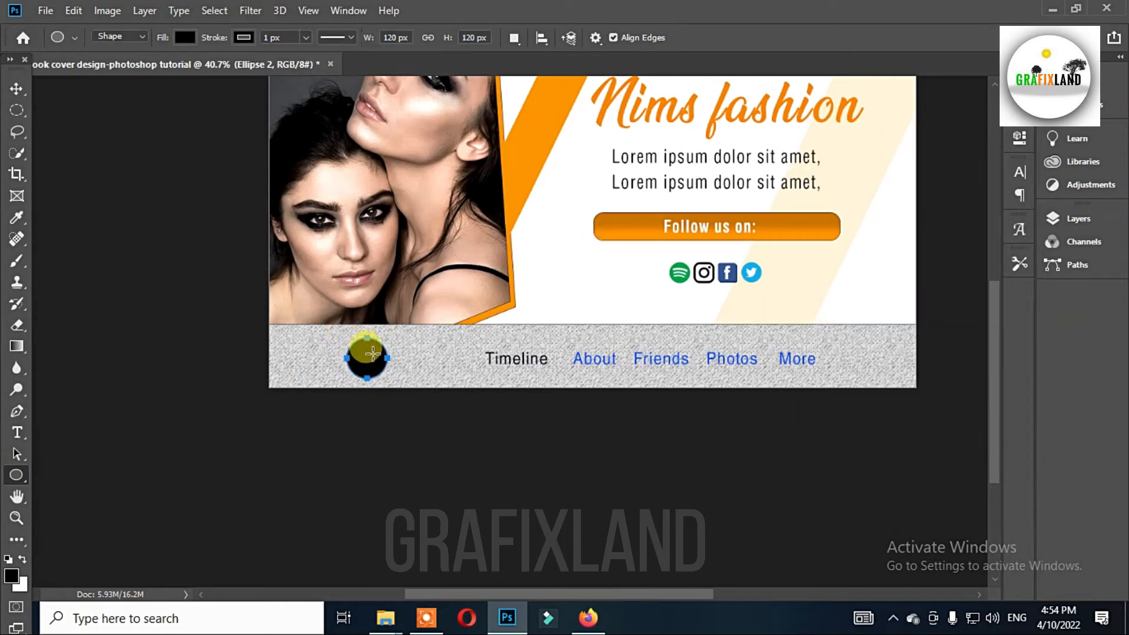
Enlarge the black circle to roughly twice its diameter and position it overlapping the photo's lower edge
key("v")
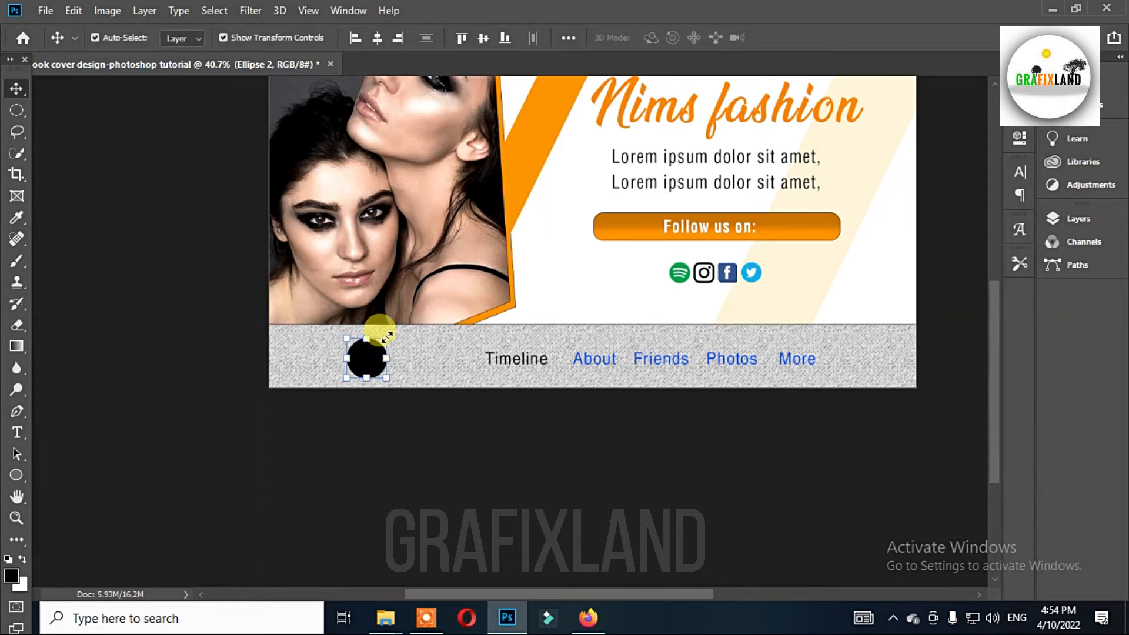
key("ctrl+t")
mouse_move(386, 336)
left_mouse_down()
mouse_move(428, 300)
mouse_move(395, 340)
left_mouse_up()
key("Return")
key("Return")
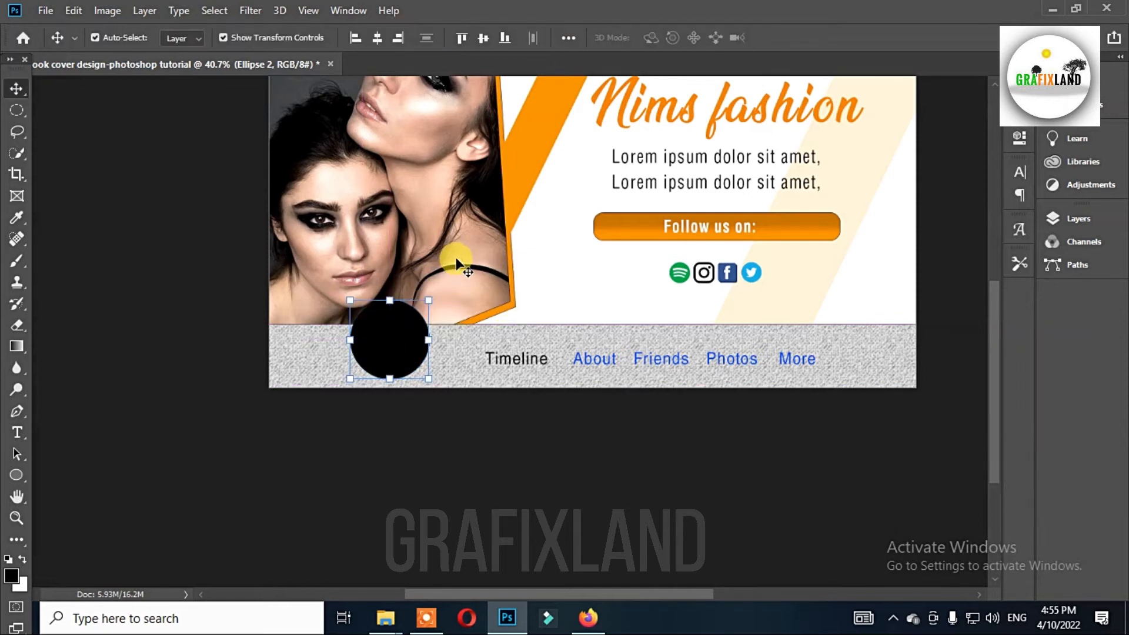
Duplicate the black circle and scale the copy down slightly about its centre
key("ctrl+j")
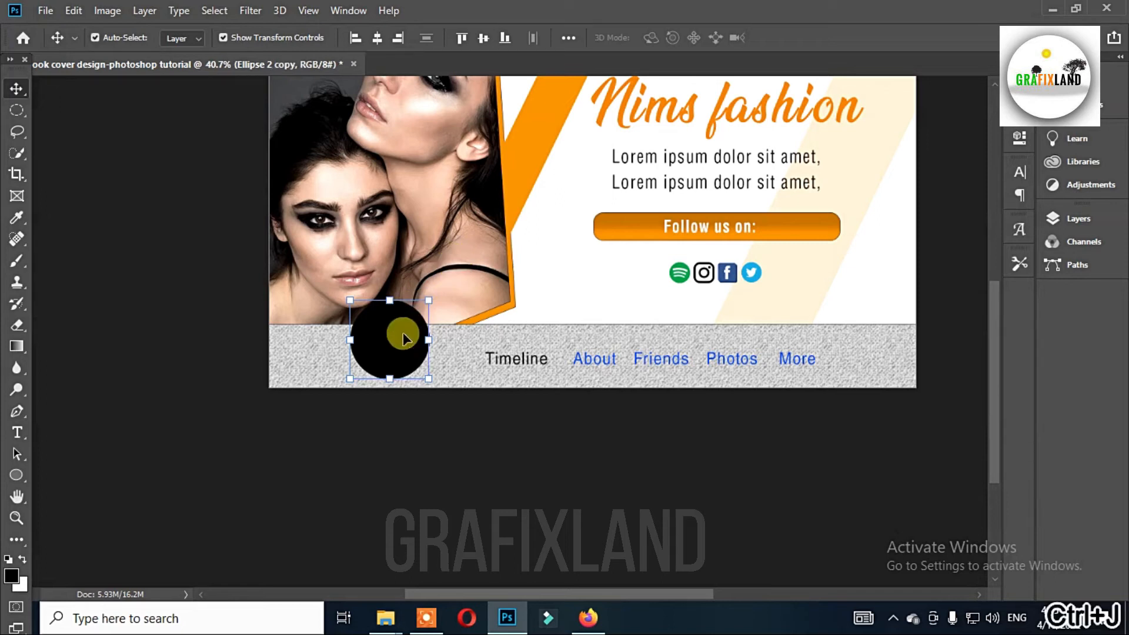
left_click_drag(429, 295, 425, 301)
left_click(509, 339)
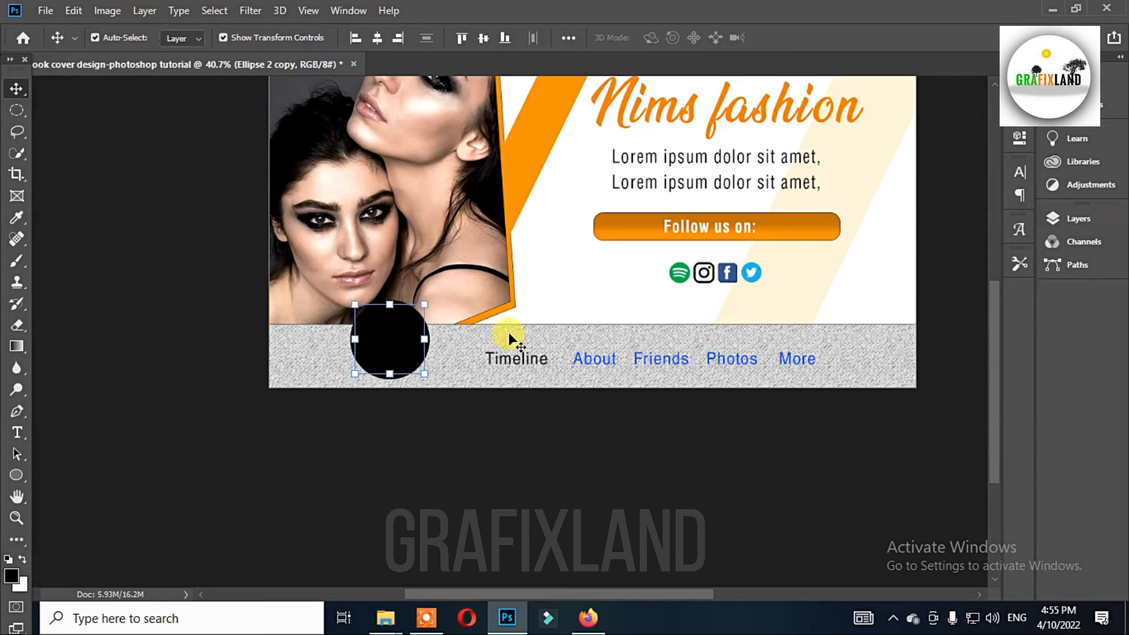
Move both Ellipse 2 and Ellipse 2 copy to the top of the artboard's layer stack
key("F7")
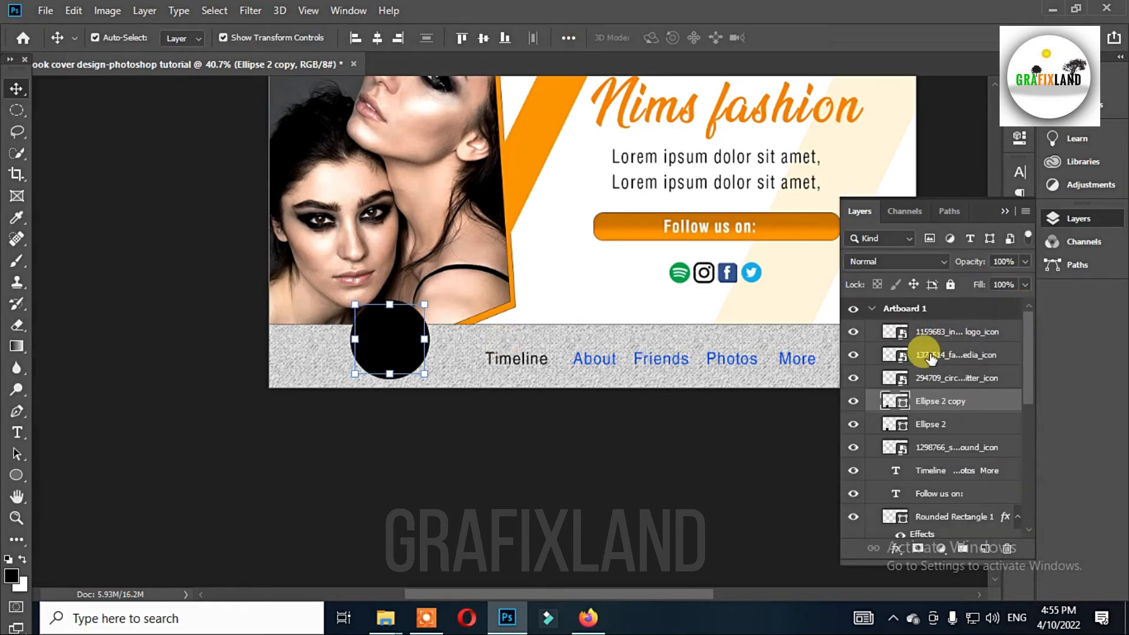
left_click(932, 425)
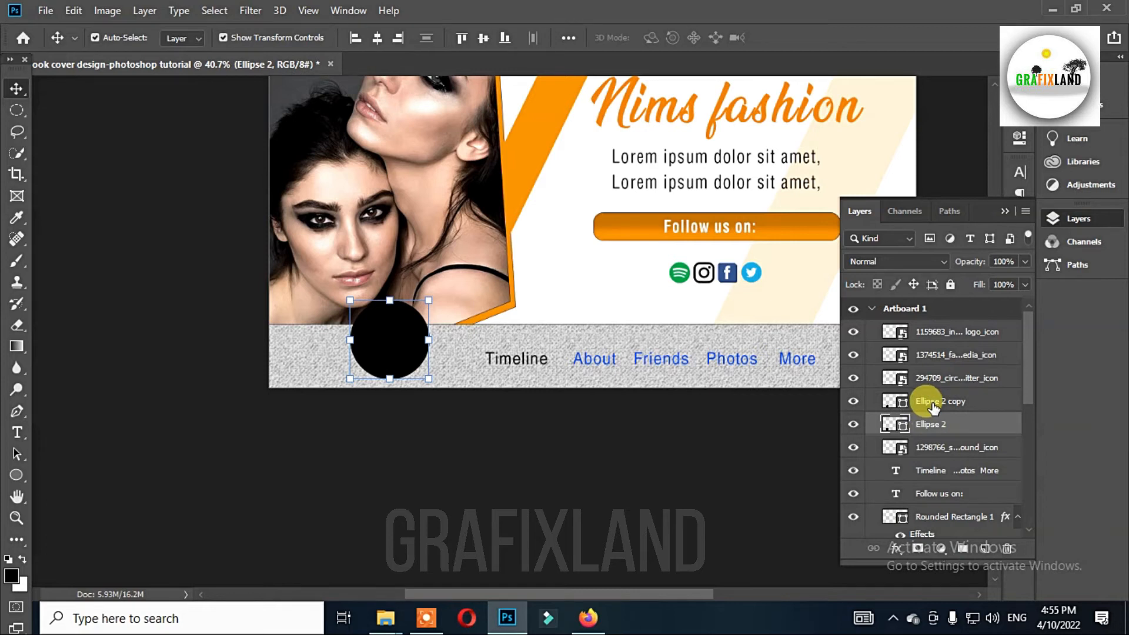
left_click(933, 406, "shift")
left_click_drag(920, 400, 926, 321)
Group the four social media icon layers, leaving Ellipse 2 out of the group
left_click(928, 446, "shift")
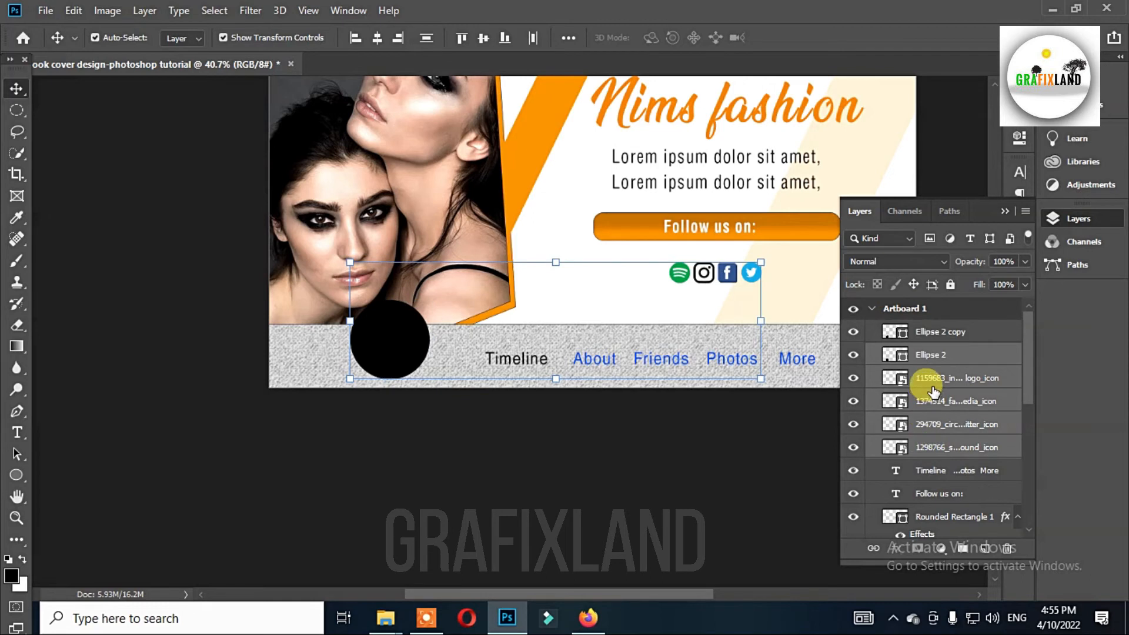
left_click(935, 360, "ctrl")
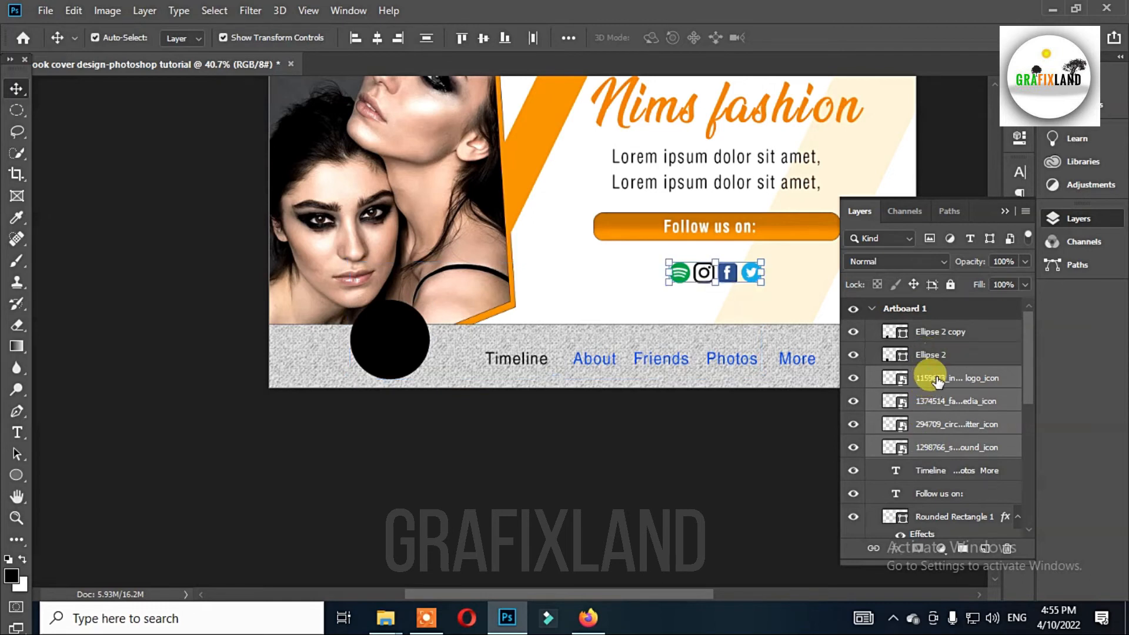
left_click(958, 547)
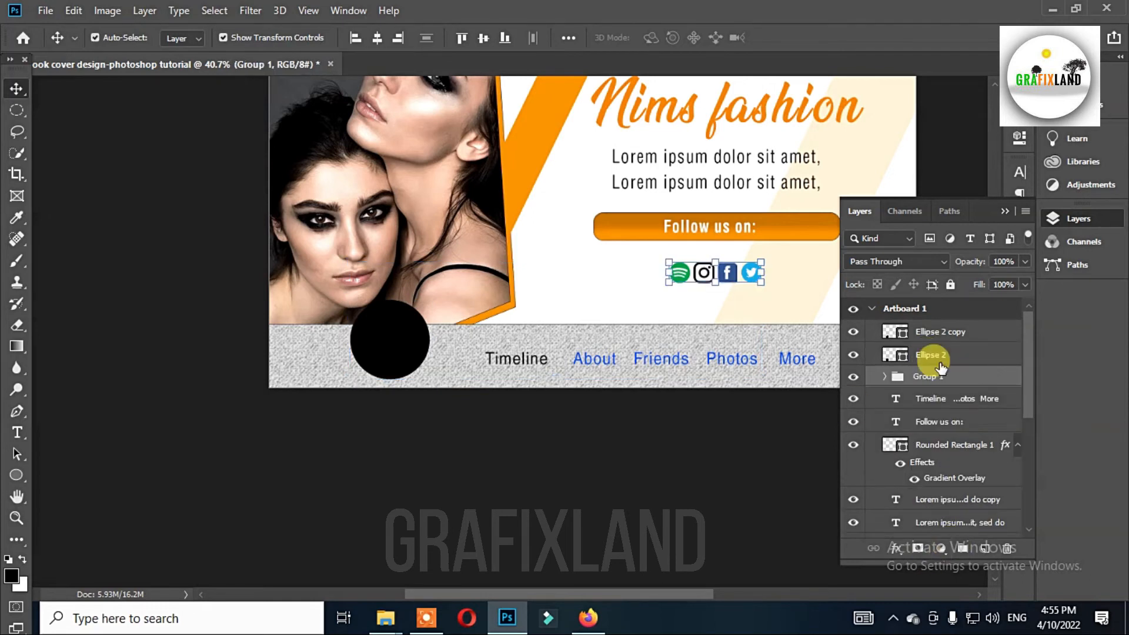
Recolour the larger circle, Ellipse 2, to a near-white fill so it forms a ring around the black circle
left_click(928, 330)
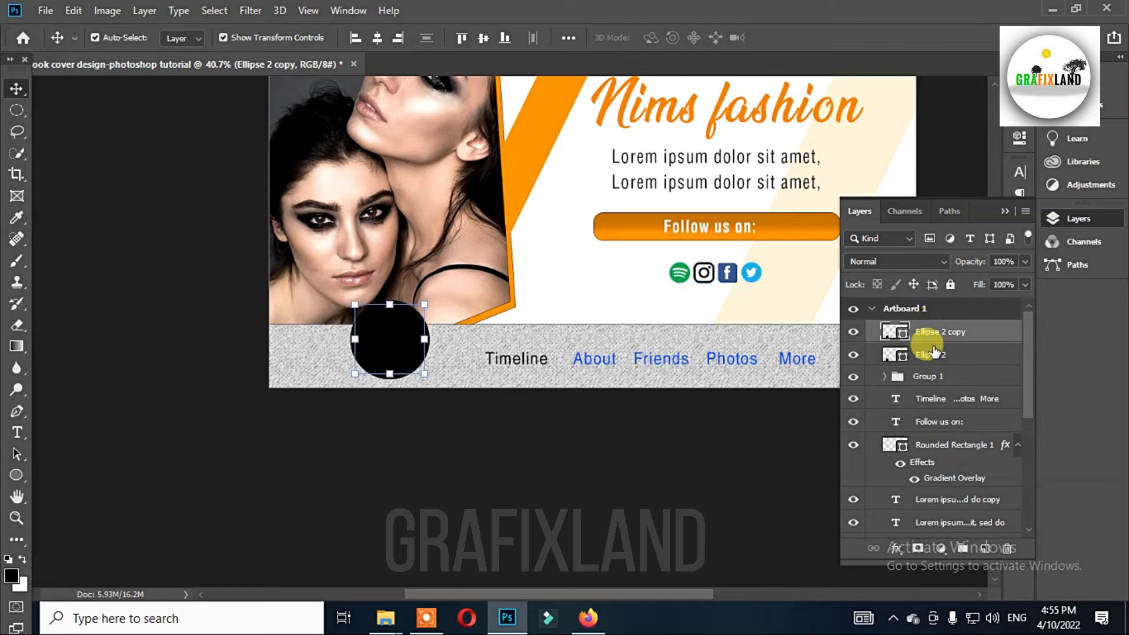
double_click(890, 353)
left_click_drag(734, 365, 687, 325)
key("Escape")
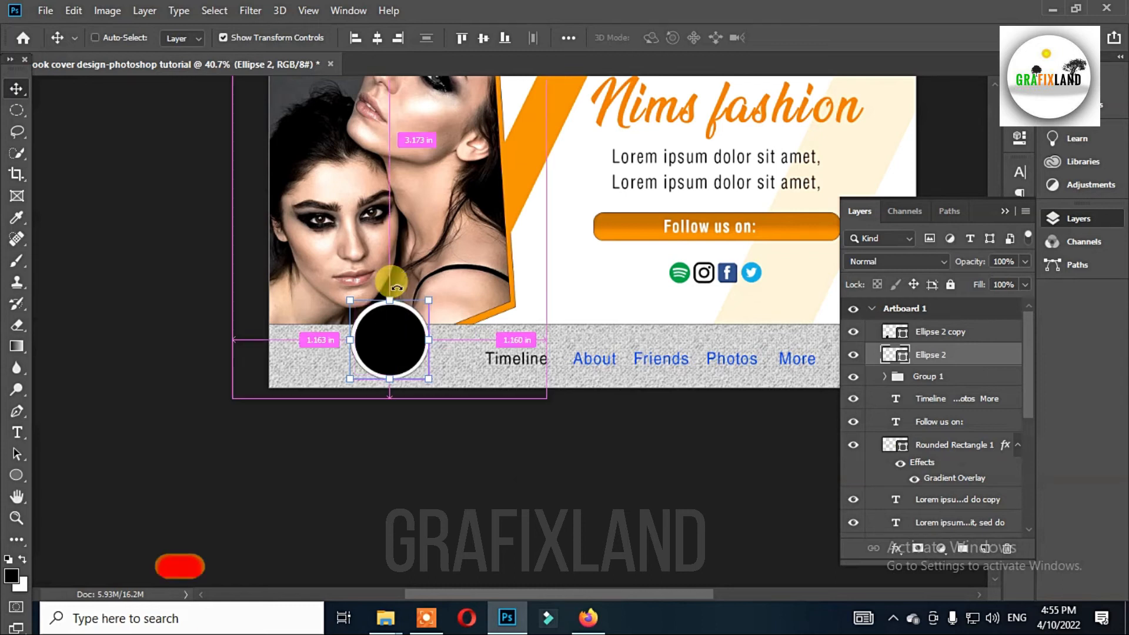
Paste the two-model photo, move it over the circles and place its layer above Ellipse 2 copy
key("ctrl+v")
left_click_drag(649, 195, 471, 231)
left_click_drag(941, 355, 939, 321)
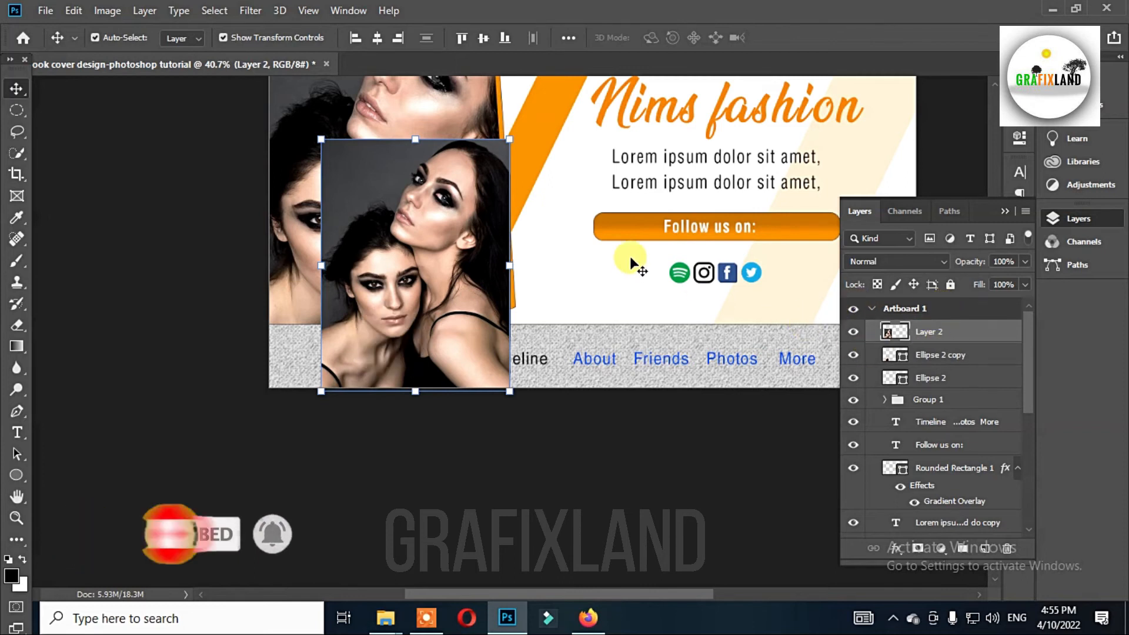
Scale the pasted photo down to about the width of the black circle
left_click_drag(510, 138, 428, 283)
key("Return")
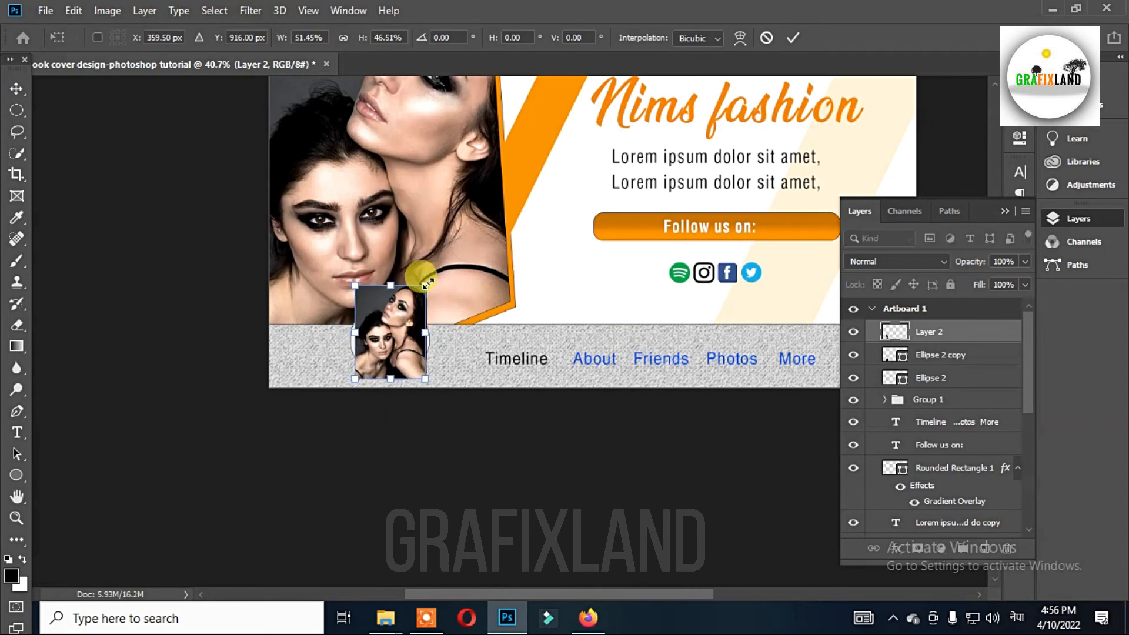
key("Return")
Clip the small photo to Ellipse 2 copy and reposition it so both faces fit inside the circle
mouse_move(928, 332)
left_mouse_down()
mouse_move(915, 358)
mouse_move(927, 330)
left_mouse_up()
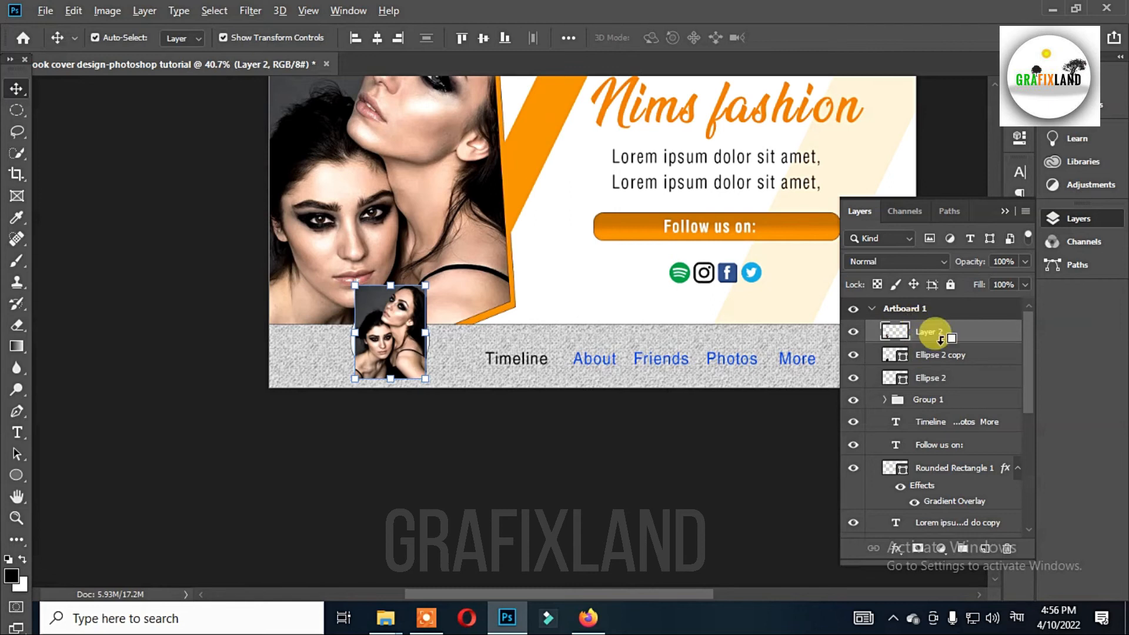
left_click(941, 340, "alt")
left_click_drag(415, 330, 421, 318)
left_click(464, 453)
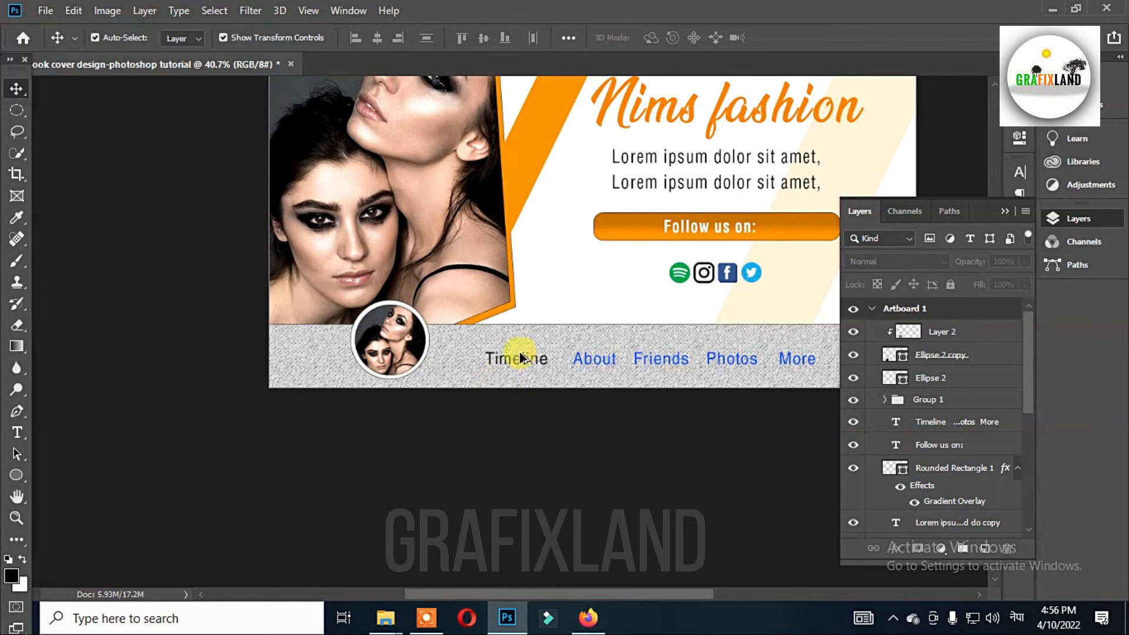
scroll(419, 324, "up", 4)
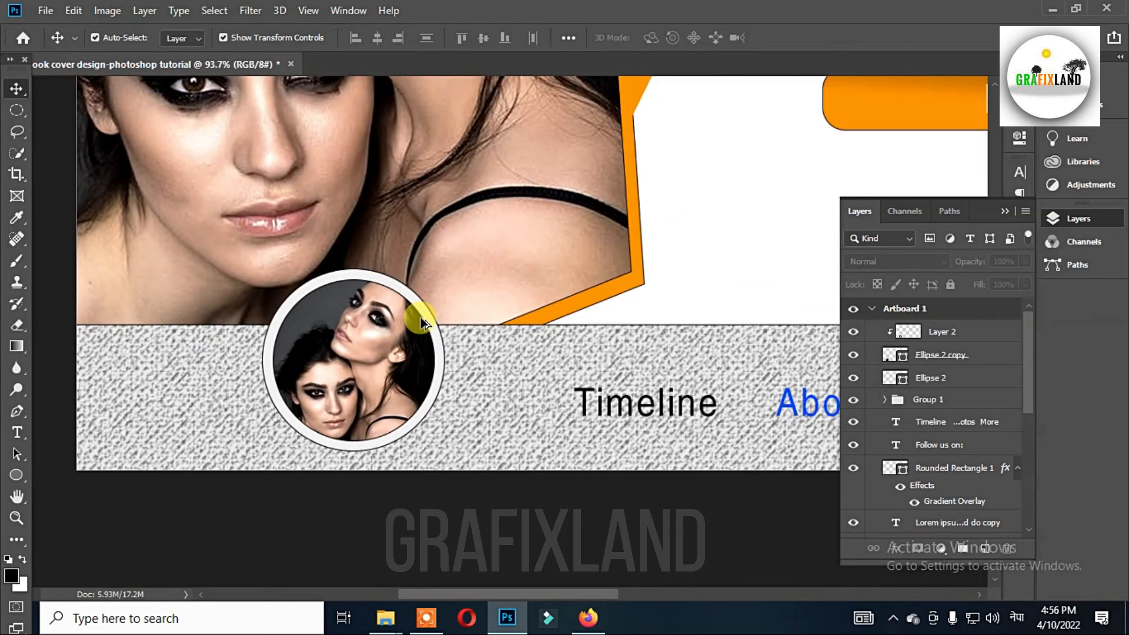
scroll(421, 322, "up", 3)
left_click(416, 340)
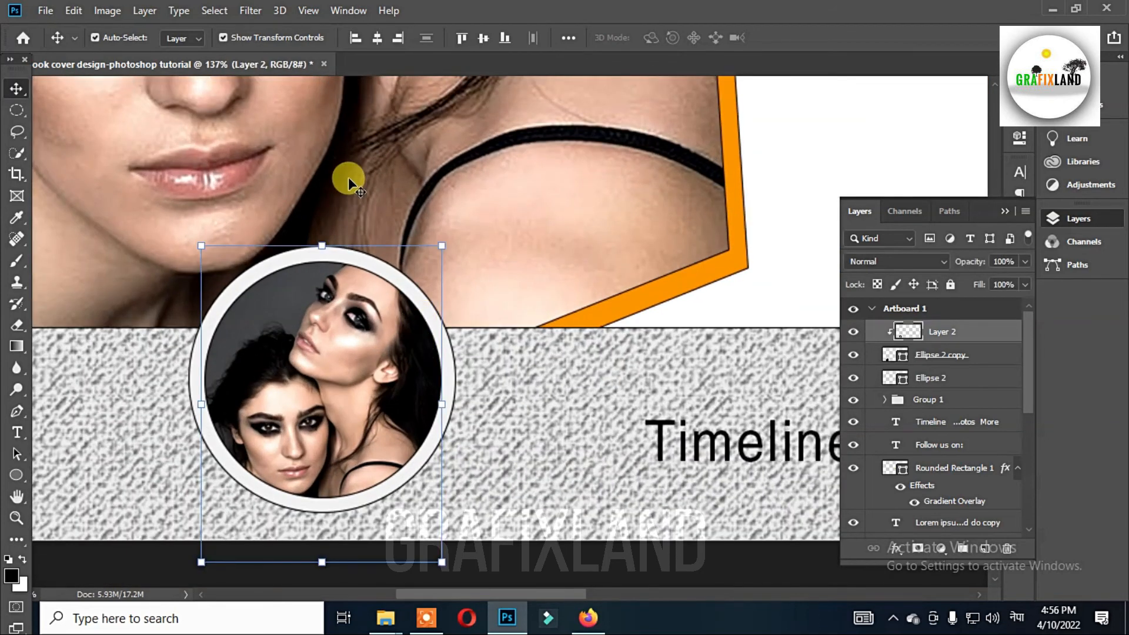
key("u")
left_click(244, 37)
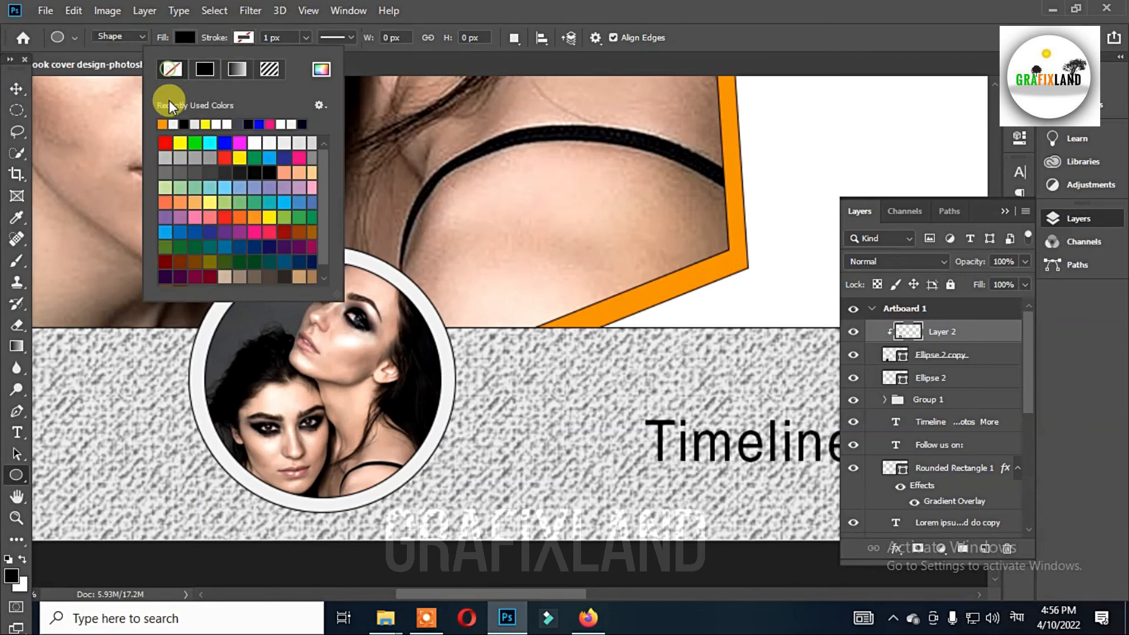
left_click(168, 100)
left_click(382, 269, "ctrl")
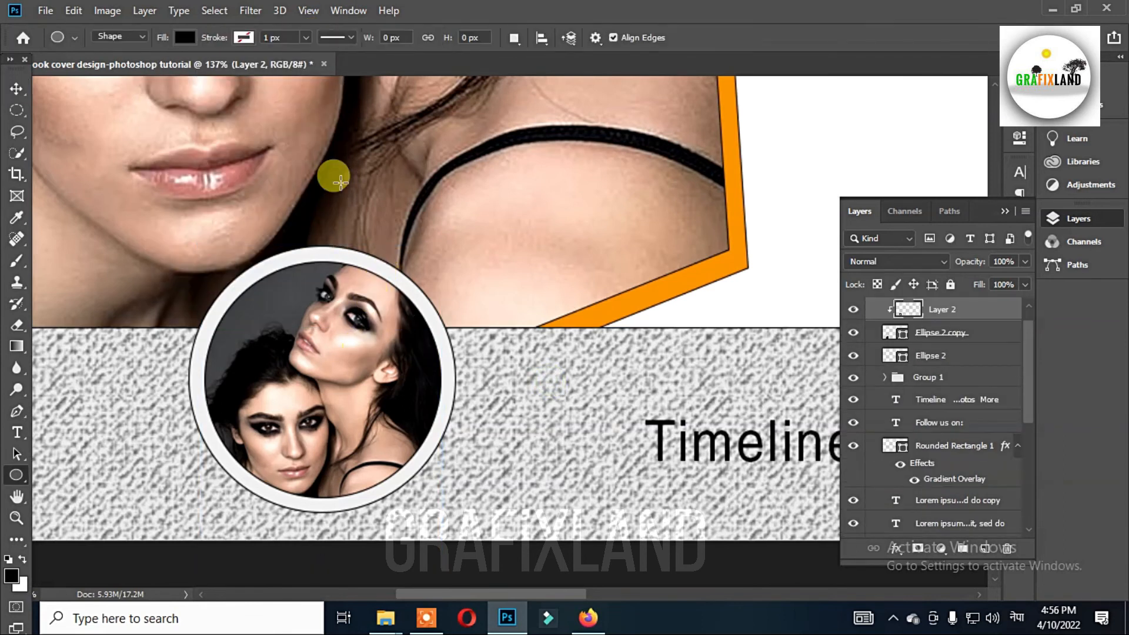
key("v")
Add a Drop Shadow to Ellipse 2 with opacity 67%, distance 16 px, spread 22% and size 120 px
left_click(931, 355)
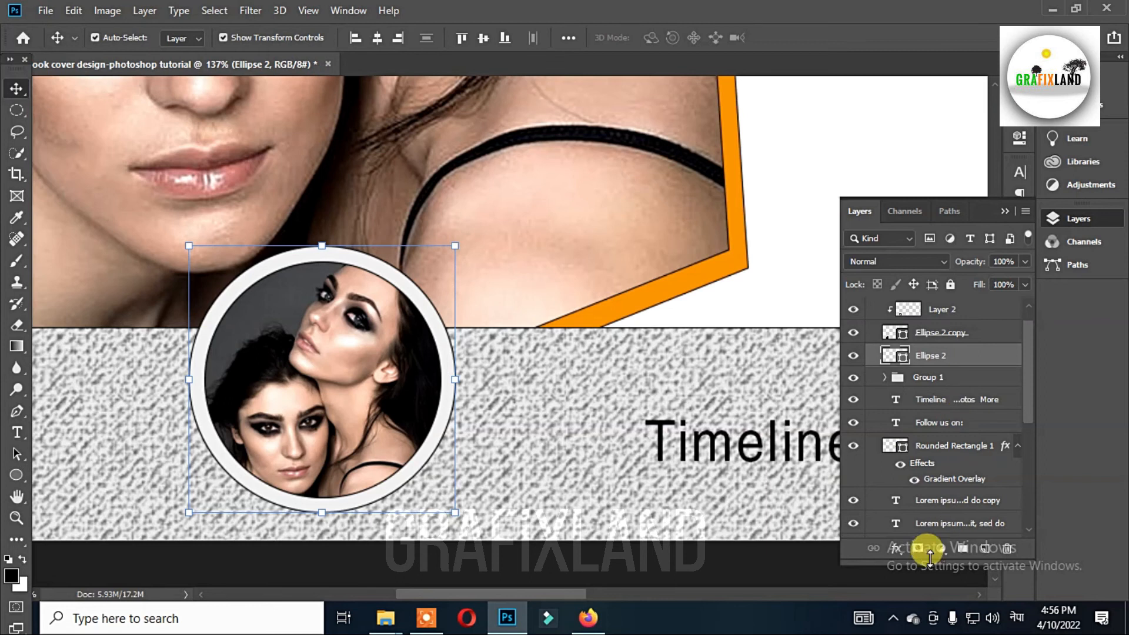
left_click(897, 549)
left_click(902, 544)
left_click_drag(796, 171, 781, 169)
mouse_move(804, 248)
left_mouse_down()
mouse_move(767, 253)
mouse_move(808, 254)
left_mouse_up()
left_click_drag(779, 159, 818, 160)
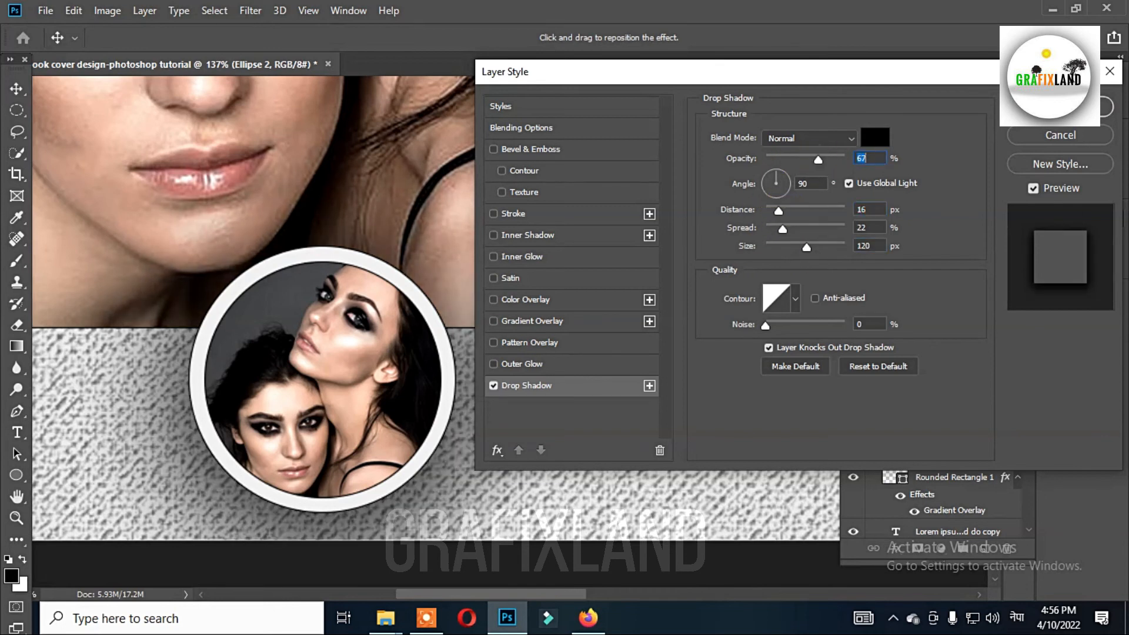
left_click(1061, 106)
left_click(16, 88)
scroll(392, 284, "down", 5)
scroll(392, 284, "down", 4)
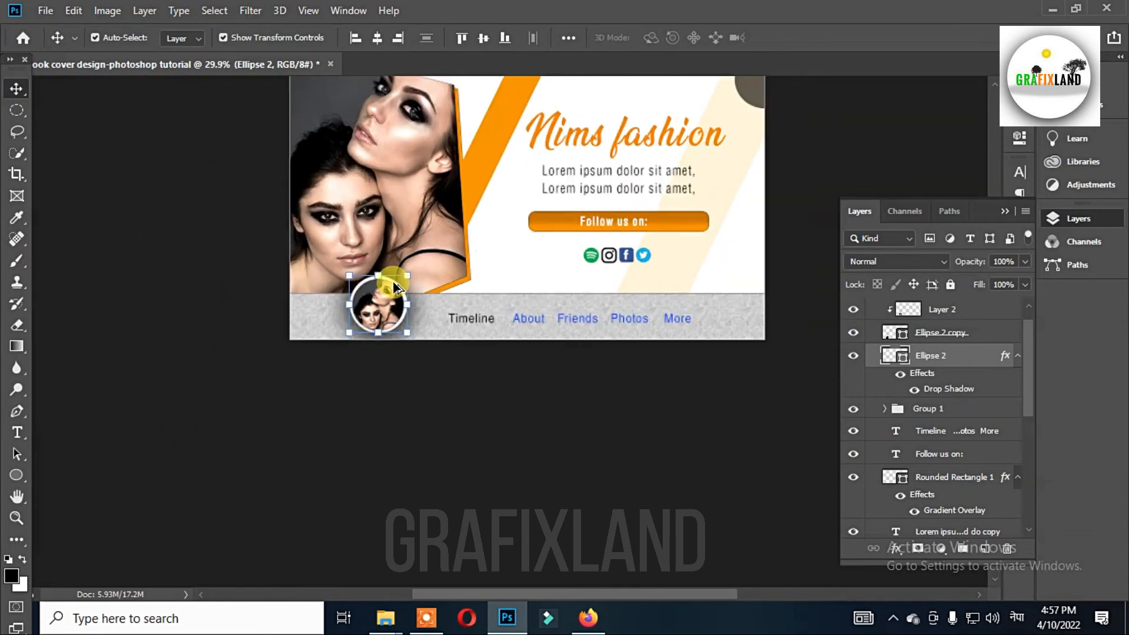